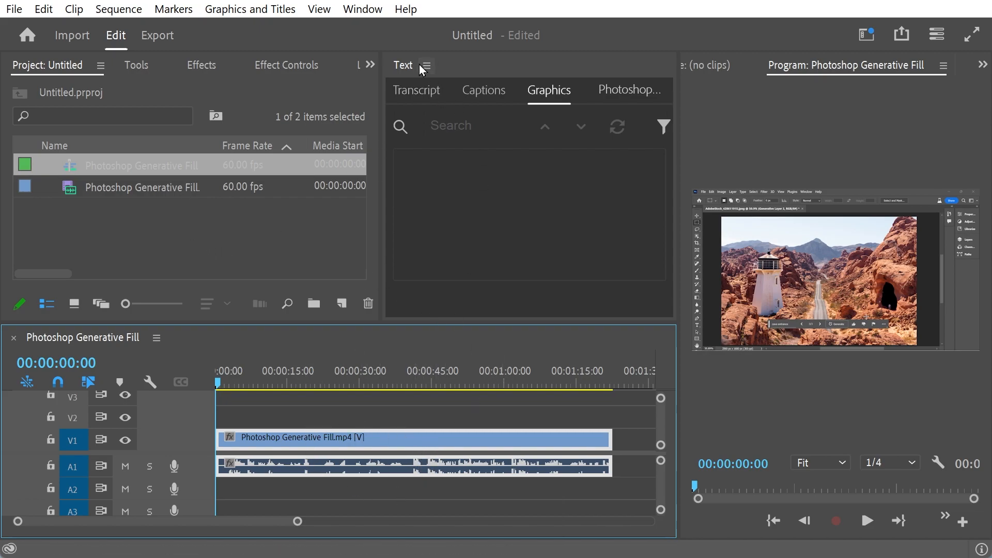
# Step: Transcribe the source clip of the Photoshop Generative Fill sequence and widen the transcript area for reading
pyautogui.click(866, 33)
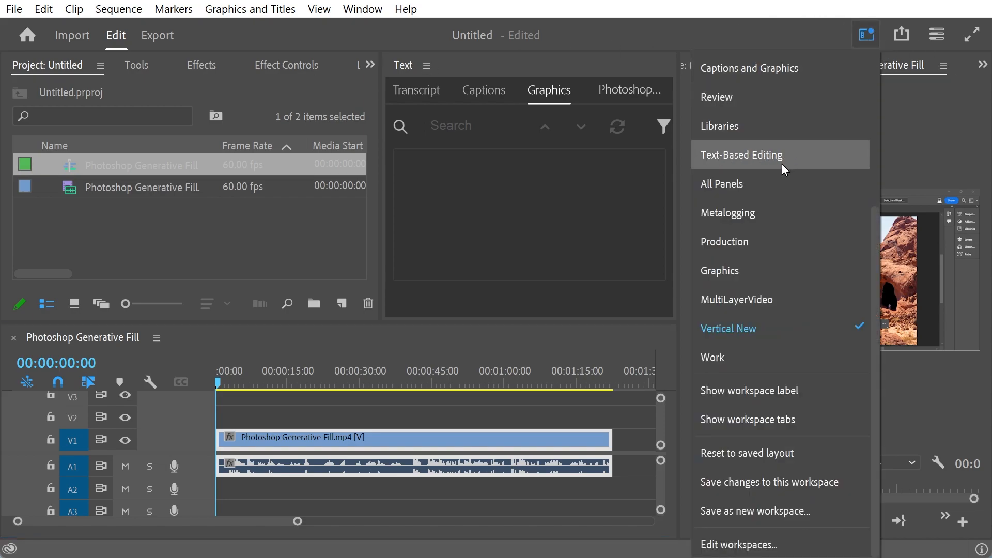
pyautogui.click(604, 51)
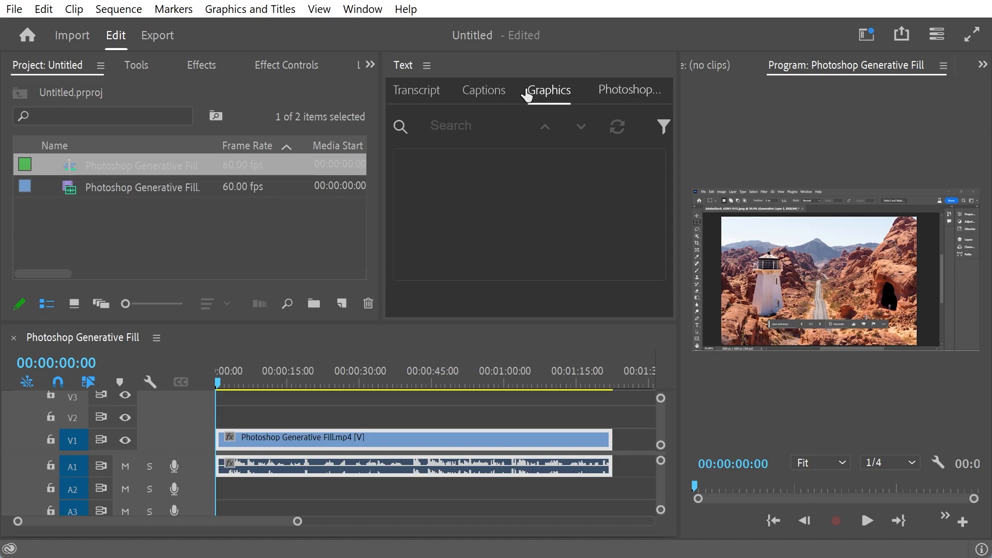
pyautogui.click(417, 94)
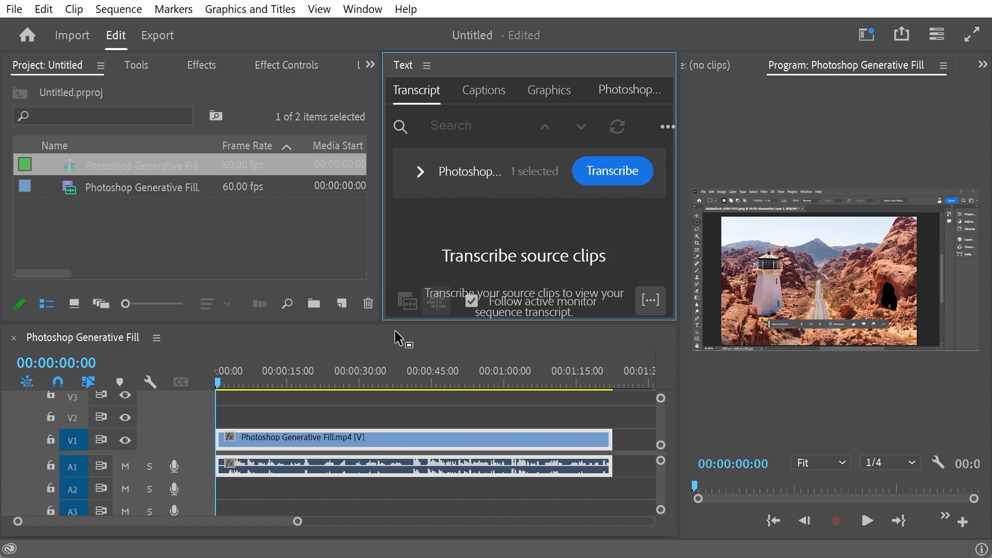
pyautogui.click(609, 177)
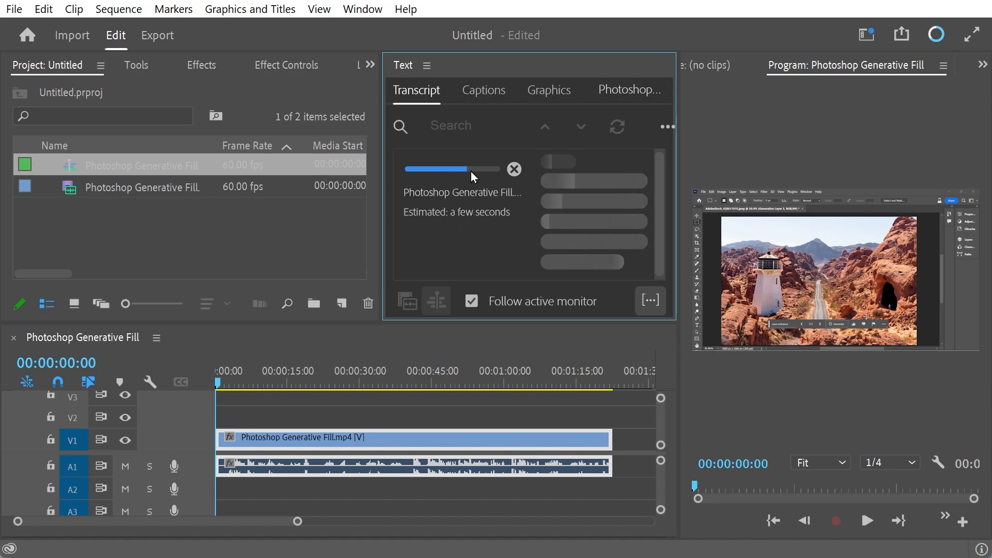
pyautogui.moveTo(935, 35)
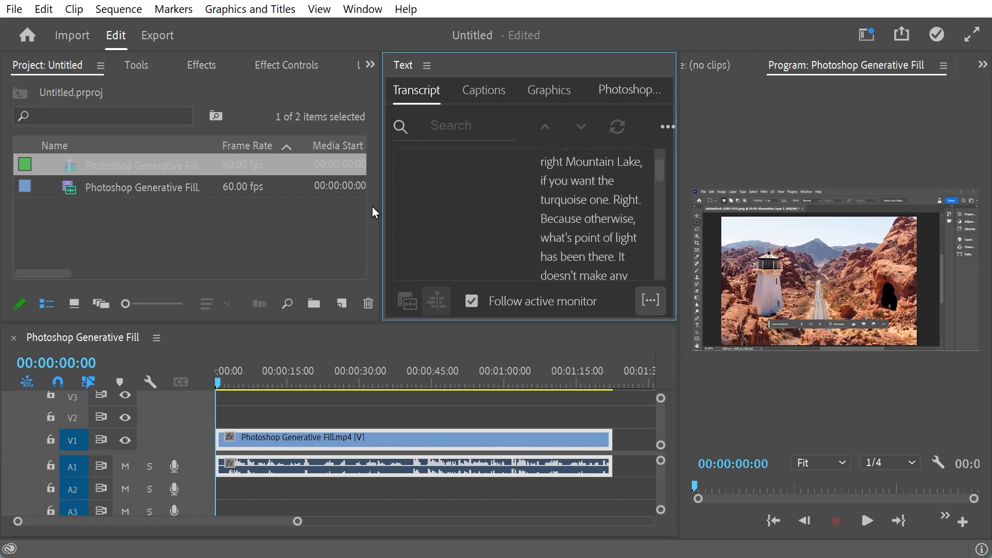
pyautogui.moveTo(384, 207); pyautogui.dragTo(287, 206)
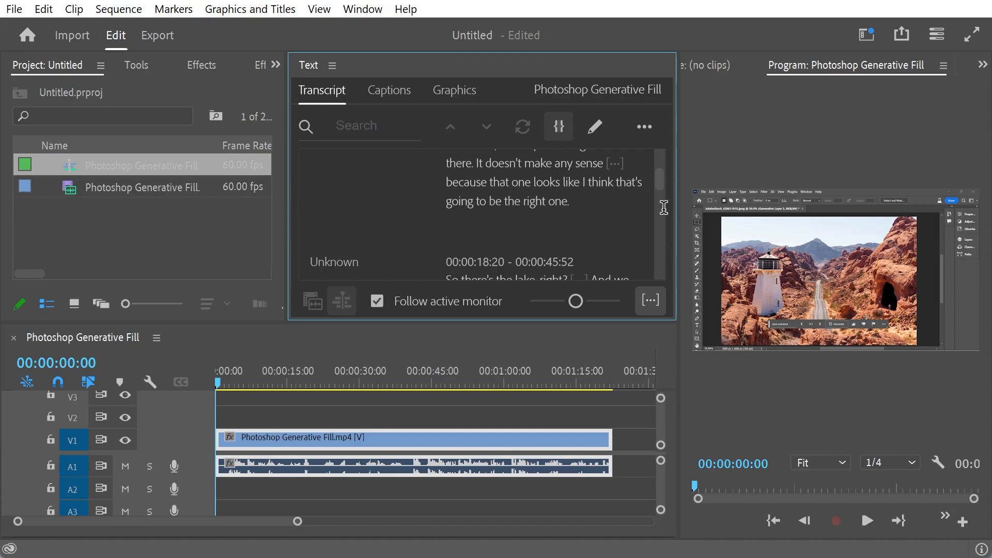
# Step: Ripple-delete the pause after "that's a little bit." from the sequence through its transcript
pyautogui.scroll(-3, 659, 198)
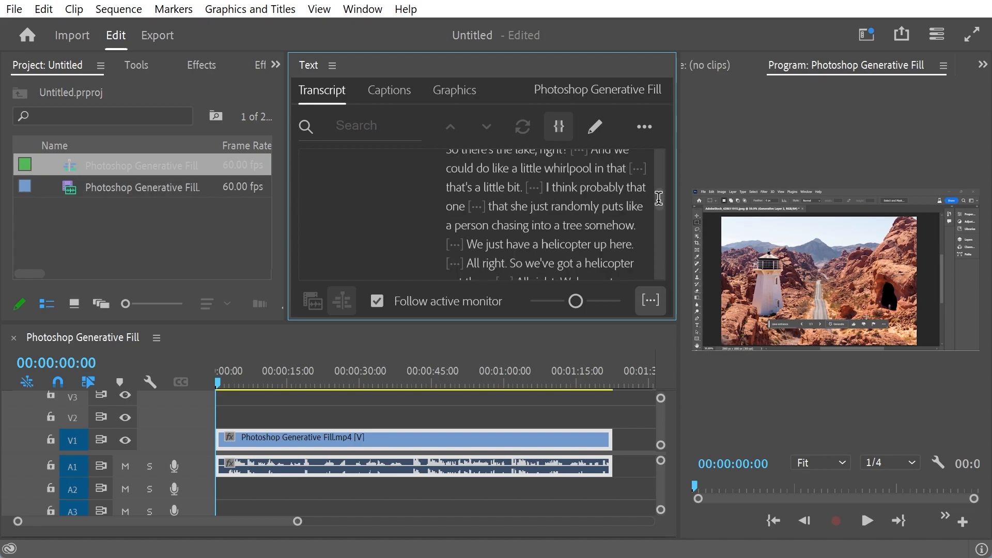
pyautogui.rightClick(535, 187)
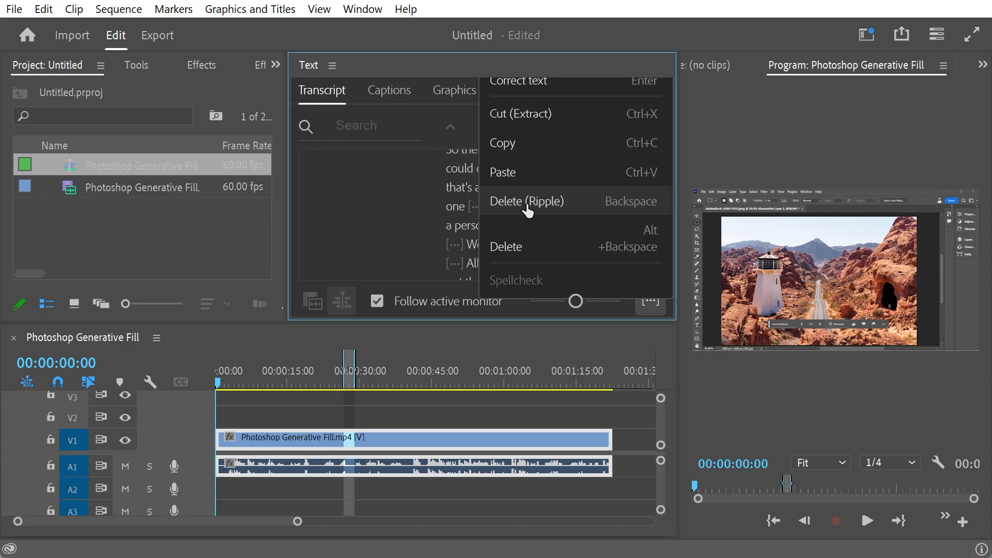
pyautogui.click(528, 201)
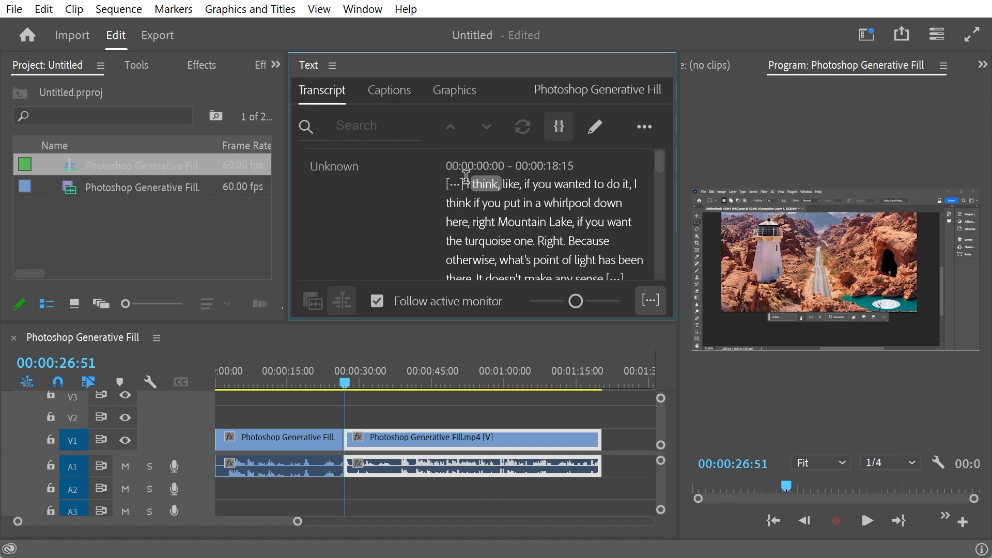
pyautogui.moveTo(466, 186); pyautogui.dragTo(577, 242)
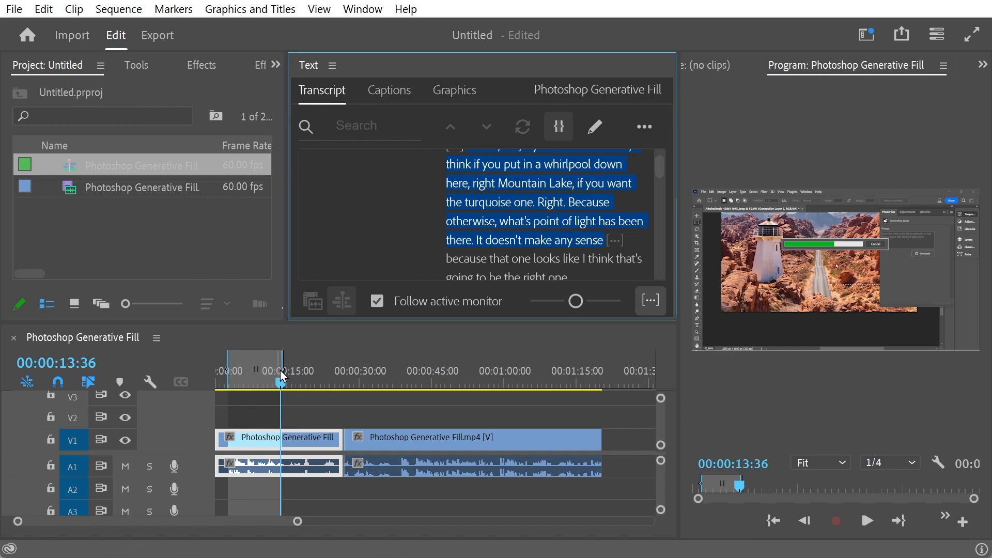
pyautogui.press('Delete')
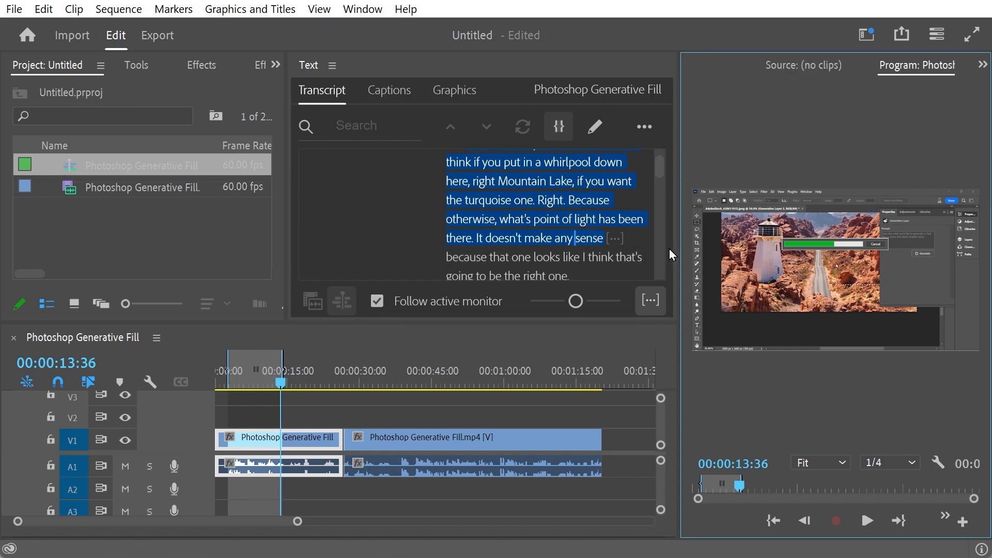
pyautogui.rightClick(484, 193)
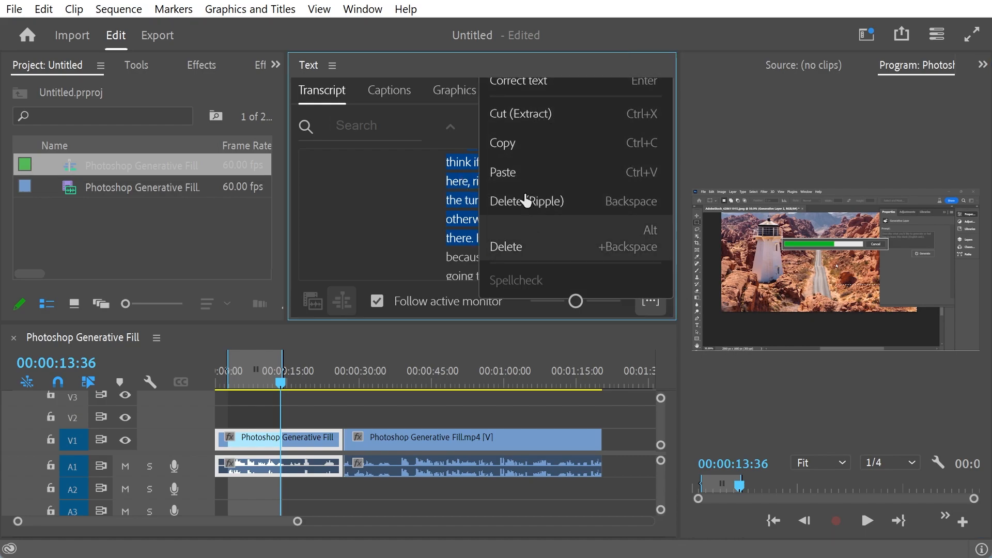
pyautogui.click(367, 188)
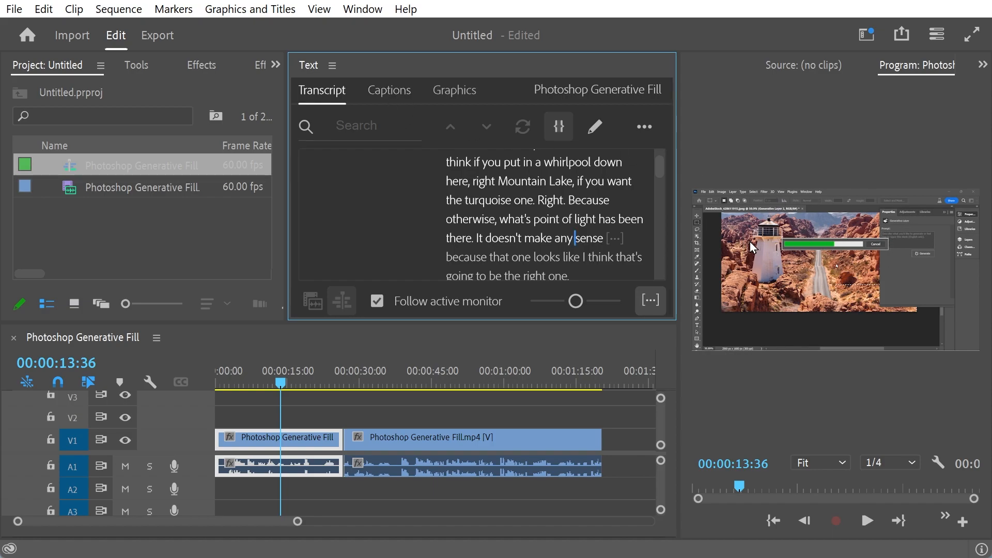
# Step: Start creating captions from the transcript and choose WhiteTextDarkGreenBackground as their style
pyautogui.click(389, 102)
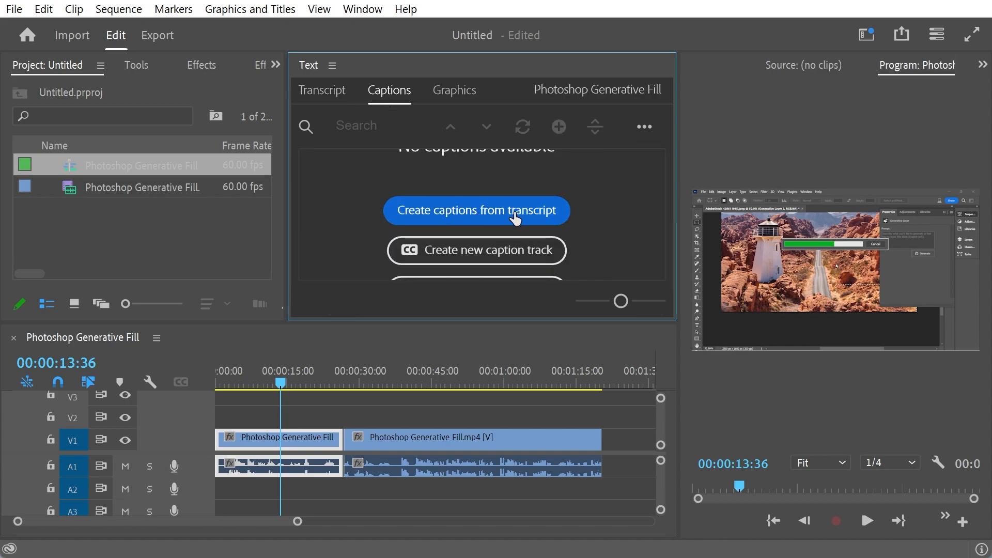
pyautogui.click(457, 215)
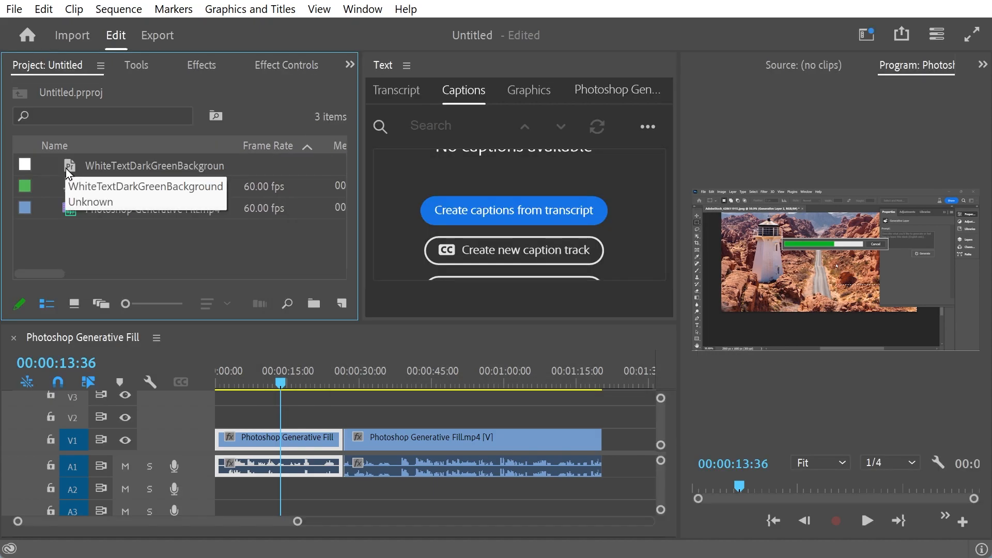
pyautogui.click(104, 166)
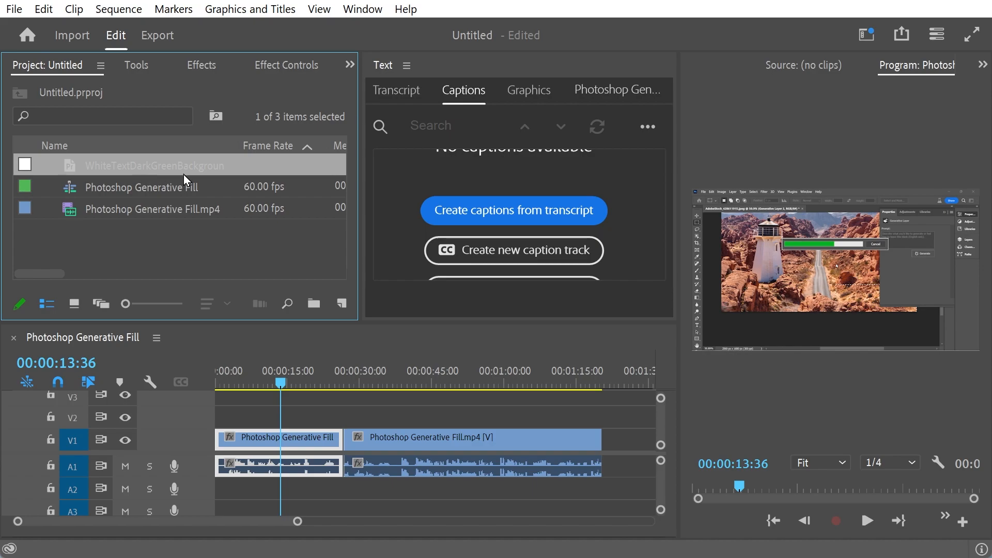
pyautogui.moveTo(359, 184); pyautogui.dragTo(293, 175)
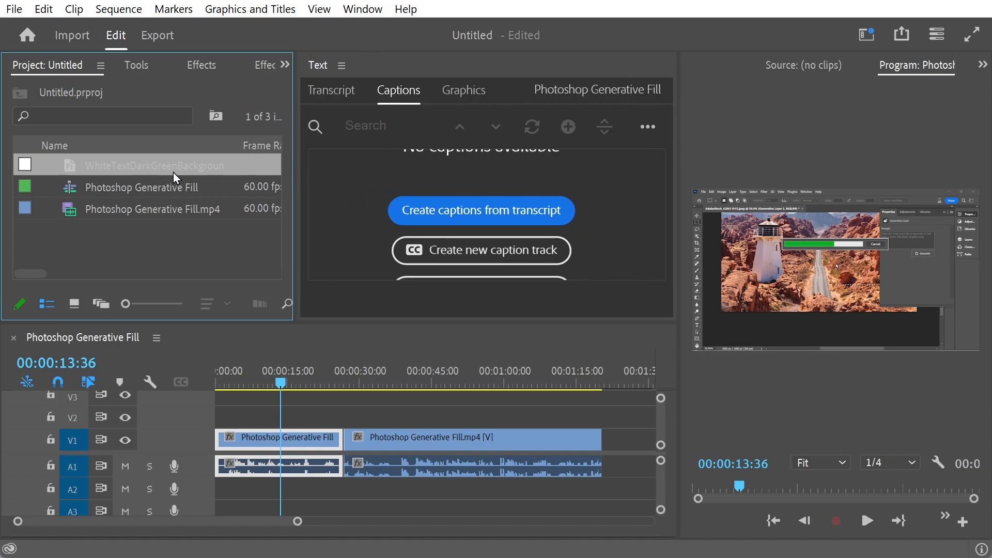
pyautogui.click(463, 214)
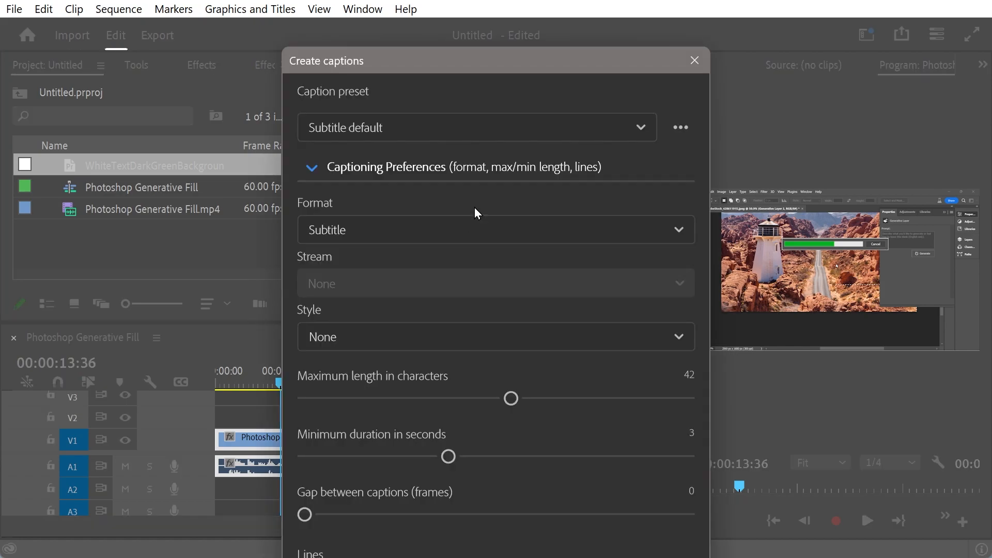
pyautogui.moveTo(473, 65); pyautogui.dragTo(527, 24)
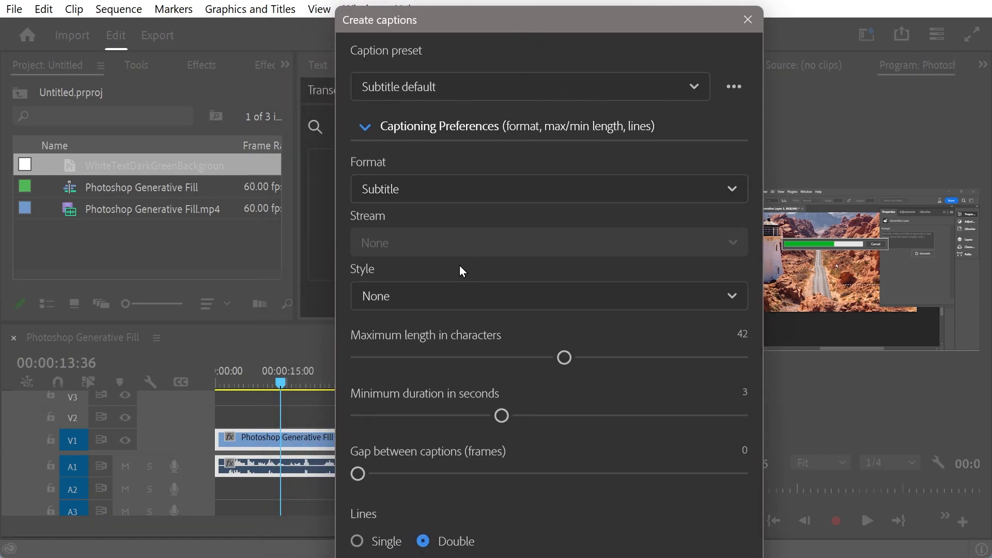
pyautogui.click(408, 296)
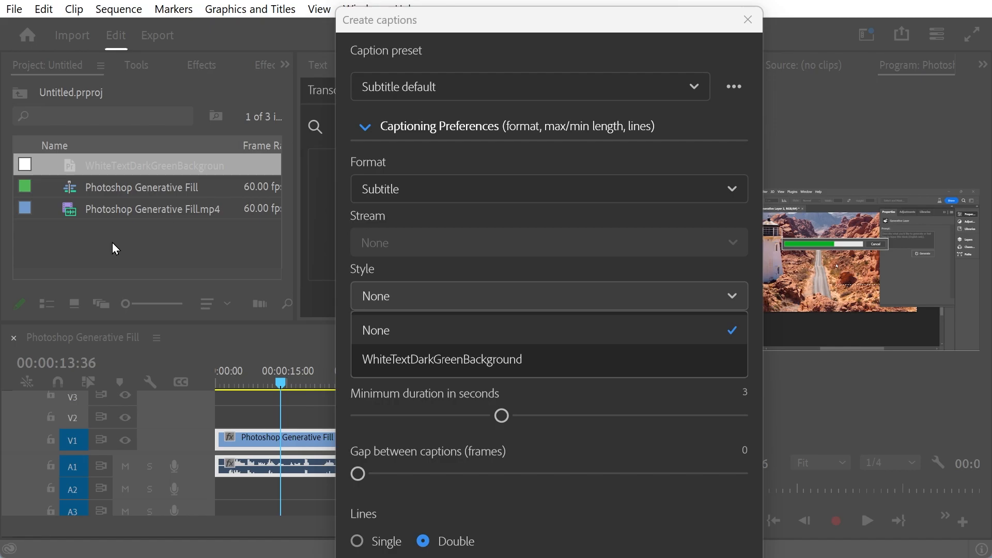
pyautogui.click(435, 364)
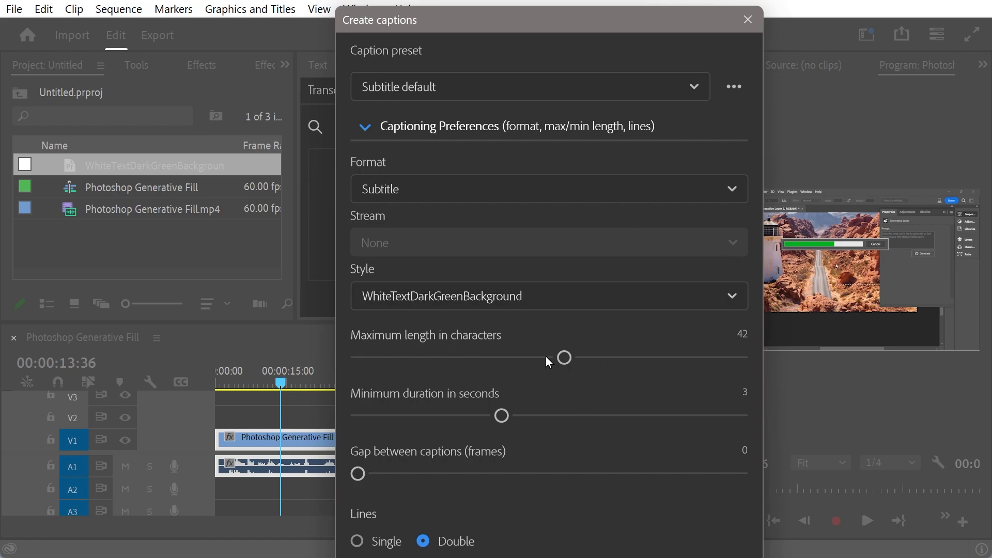
# Step: Create the captions with a maximum length of 27 characters, a minimum duration of 2.2 seconds and single lines
pyautogui.moveTo(563, 357); pyautogui.dragTo(466, 367)
pyautogui.moveTo(502, 416); pyautogui.dragTo(430, 414)
pyautogui.moveTo(471, 358); pyautogui.dragTo(476, 357)
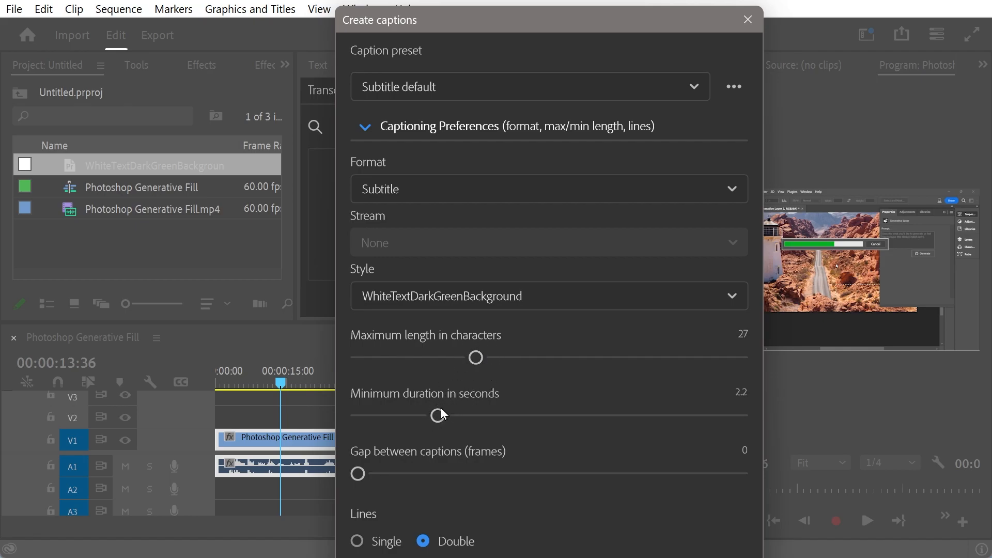
pyautogui.click(357, 543)
pyautogui.click(365, 127)
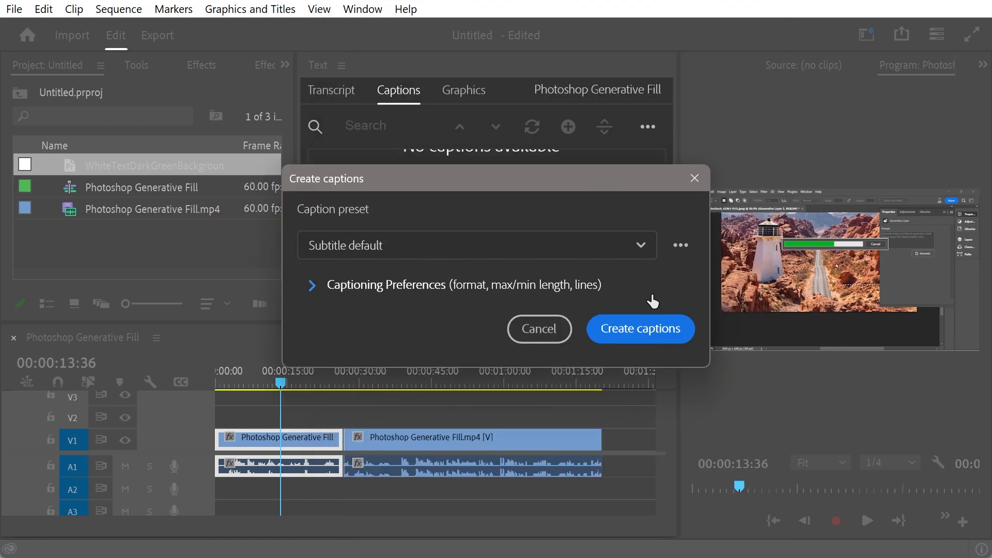
pyautogui.click(645, 332)
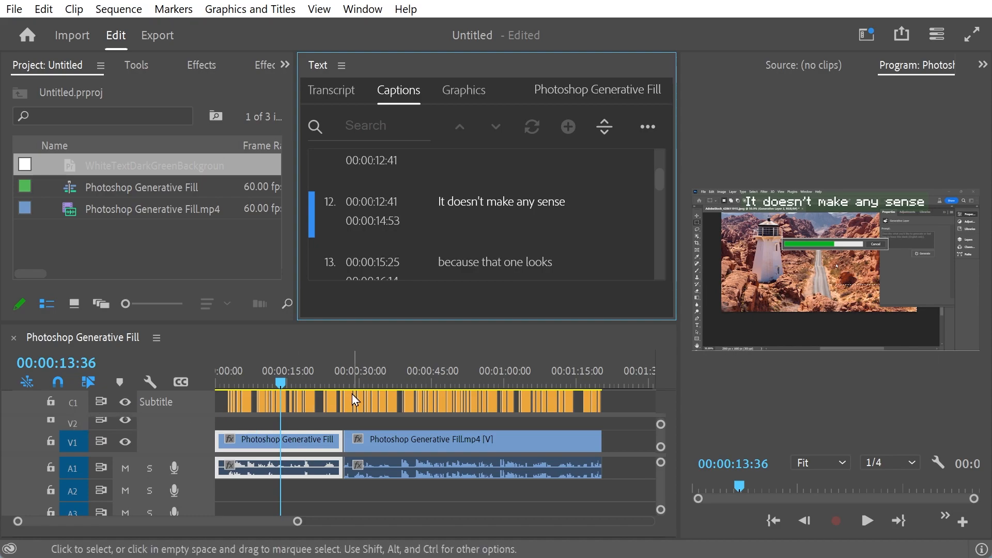
# Step: Play the captioned sequence from about 00:00:43 to check how the captions look and follow the speech
pyautogui.click(272, 383)
pyautogui.moveTo(273, 382); pyautogui.dragTo(427, 371)
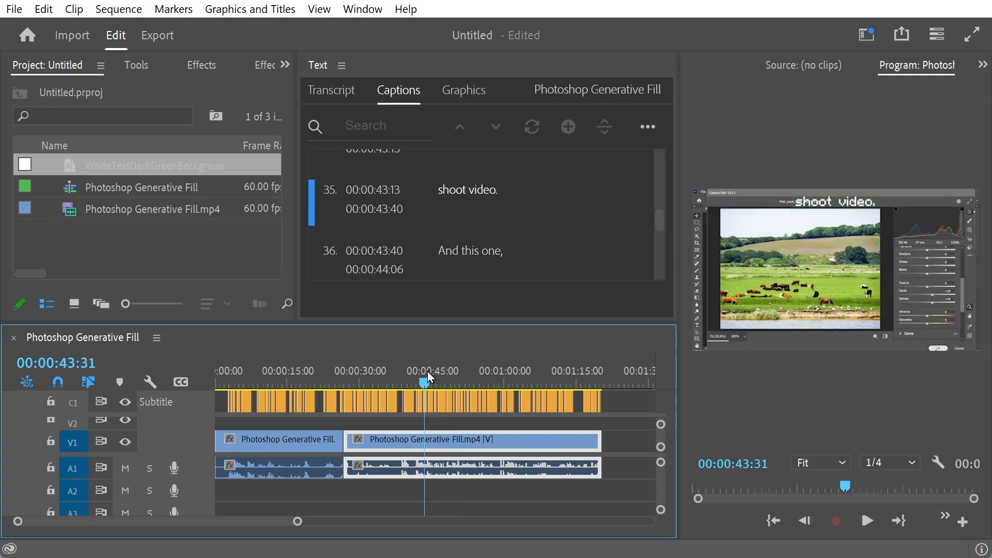
pyautogui.press('space')
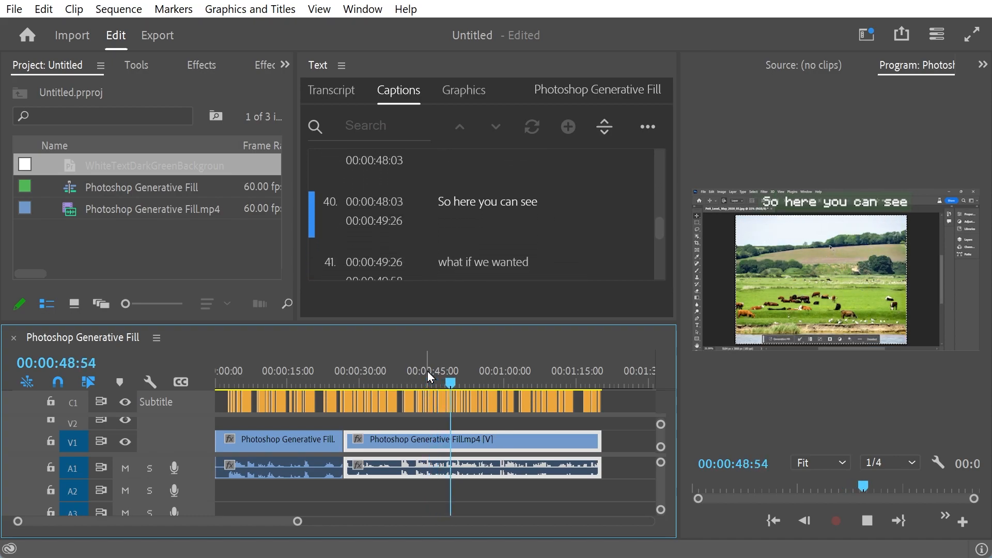
pyautogui.press('space')
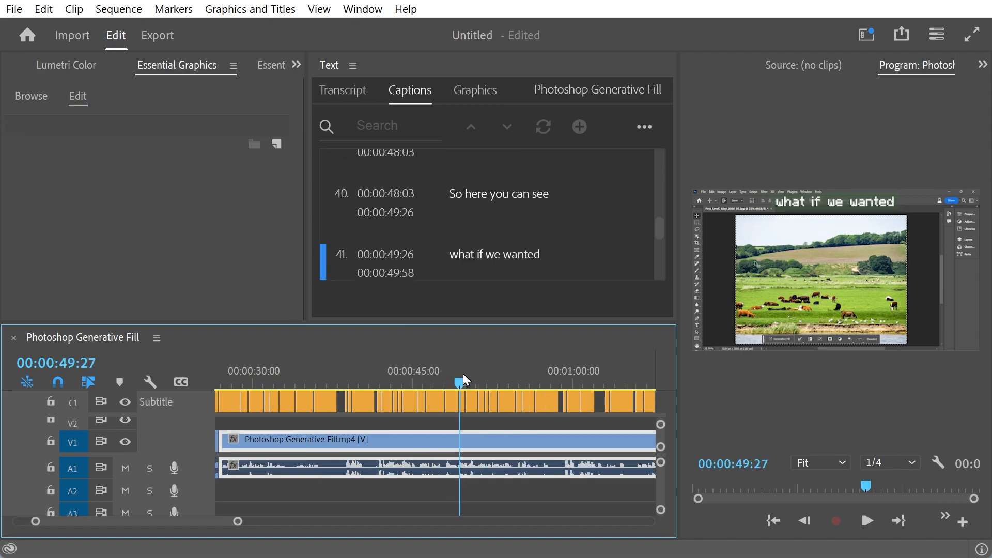
# Step: Select the "So here you can see" caption on the subtitle track and set its font to Comic Sans MS
pyautogui.moveTo(463, 374); pyautogui.dragTo(457, 374)
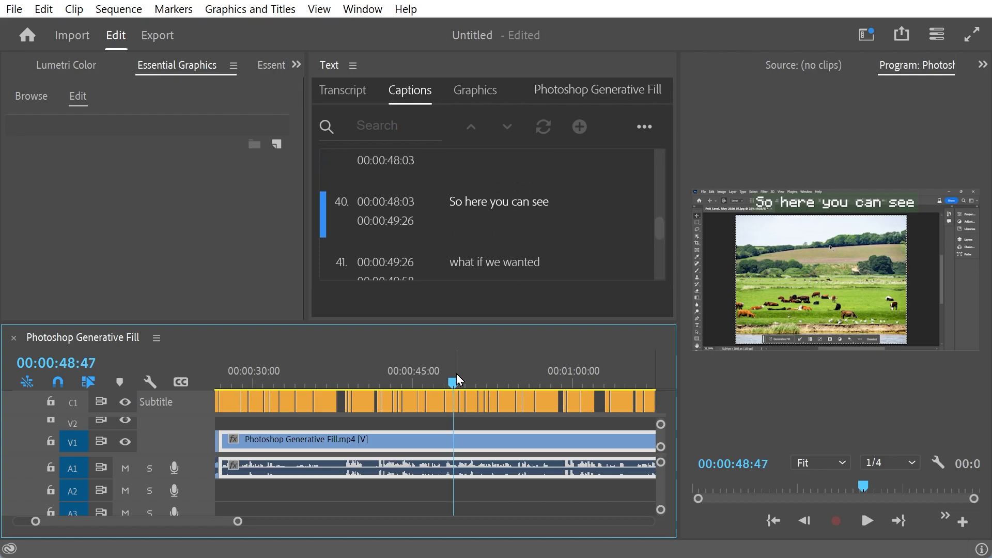
pyautogui.click(452, 406)
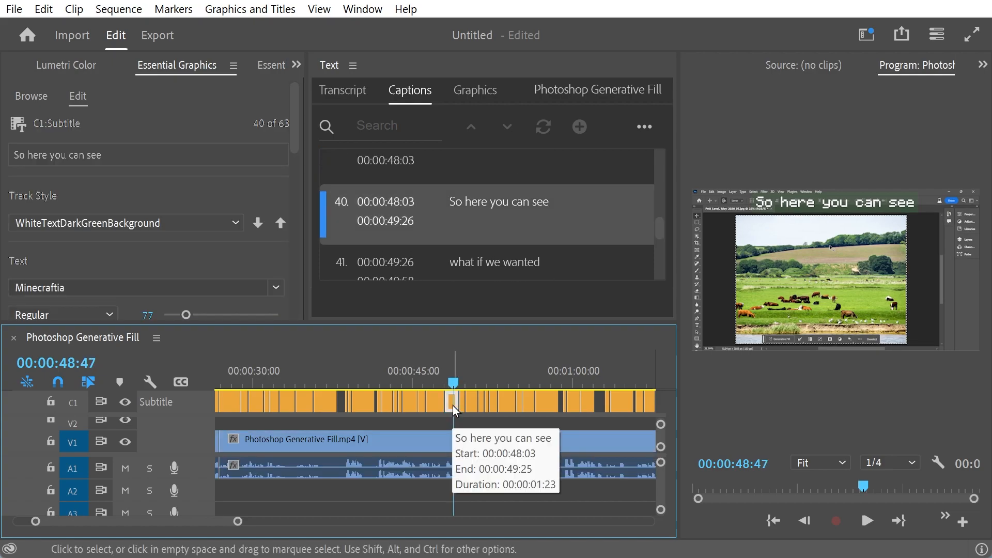
pyautogui.moveTo(297, 134); pyautogui.dragTo(299, 178)
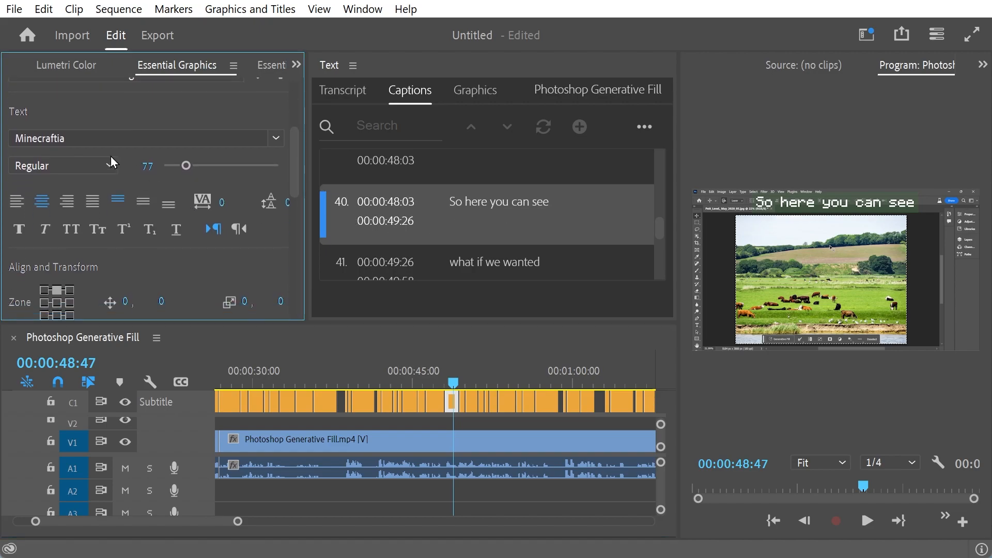
pyautogui.click(275, 139)
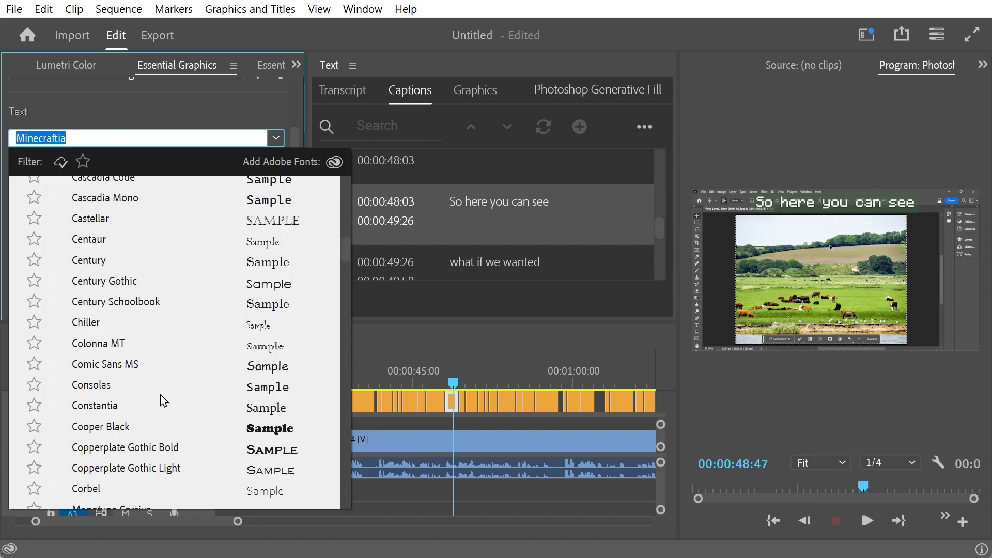
pyautogui.click(129, 365)
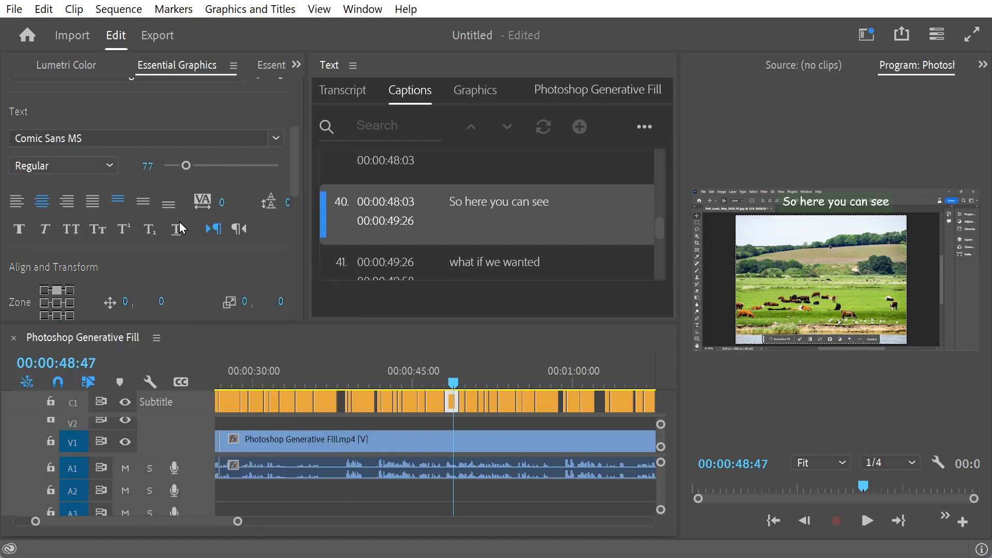
# Step: Set the selected caption's text size to 123 and left-align the text
pyautogui.moveTo(194, 166)
pyautogui.mouseDown()
pyautogui.moveTo(211, 165)
pyautogui.moveTo(199, 166)
pyautogui.mouseUp()
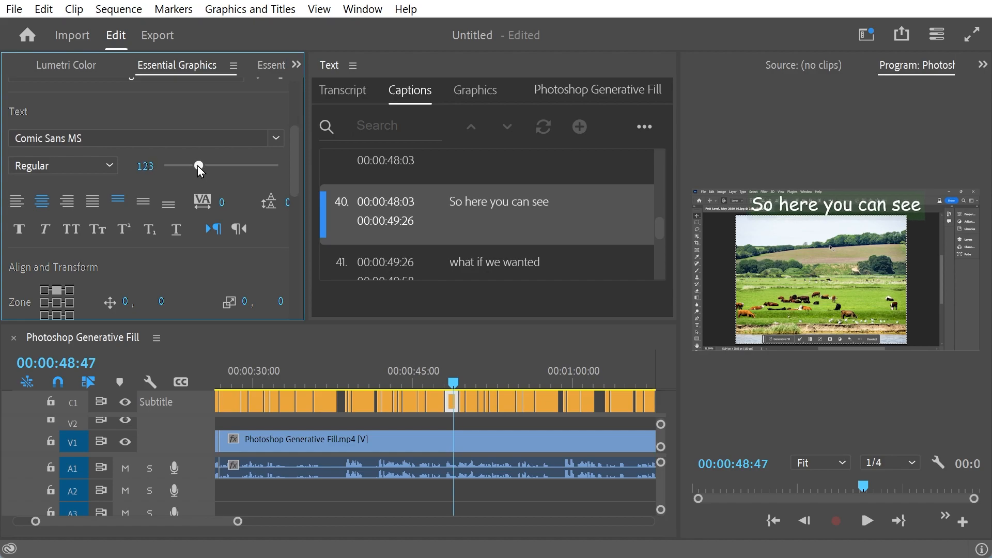
pyautogui.click(19, 204)
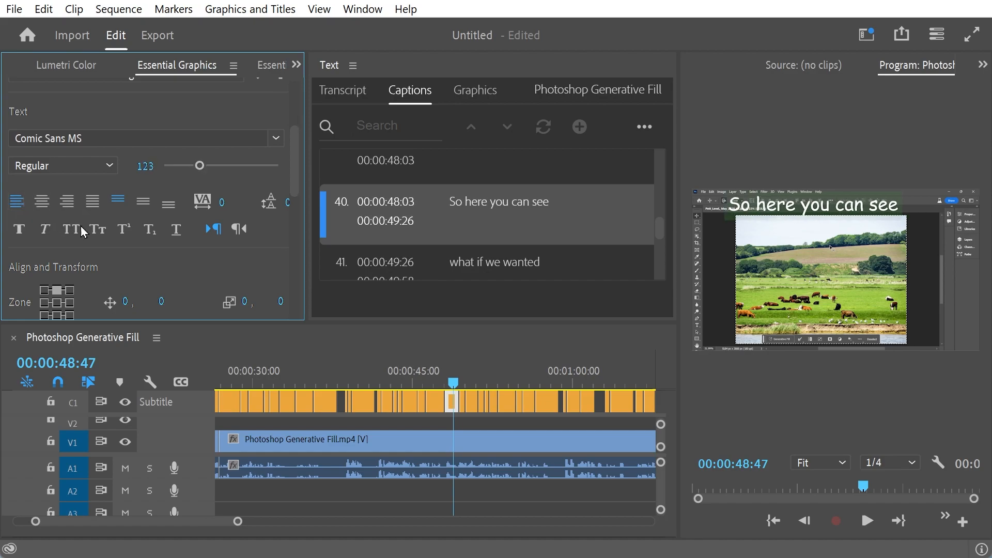
pyautogui.scroll(-5, 291, 180)
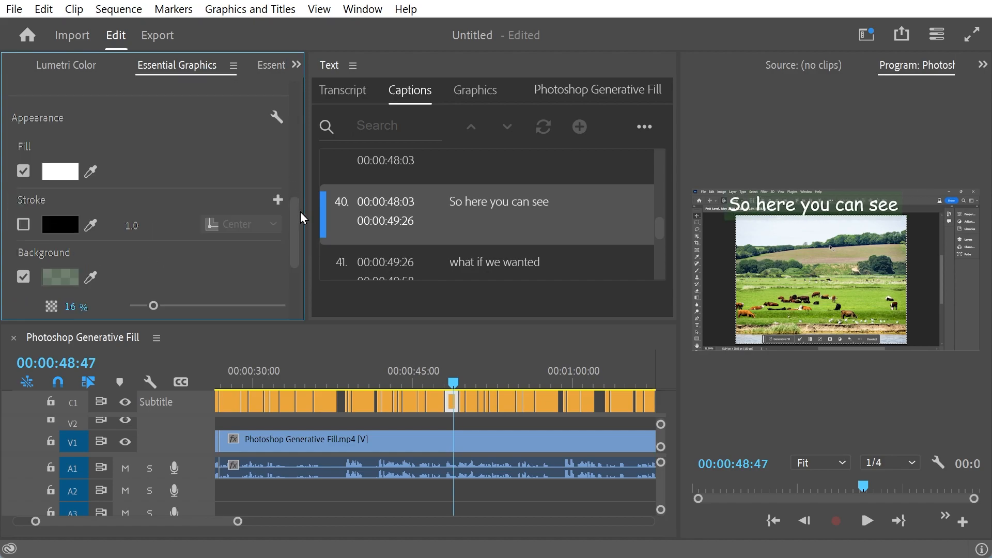
# Step: Raise the selected caption's background opacity to 97%
pyautogui.scroll(-3, 297, 238)
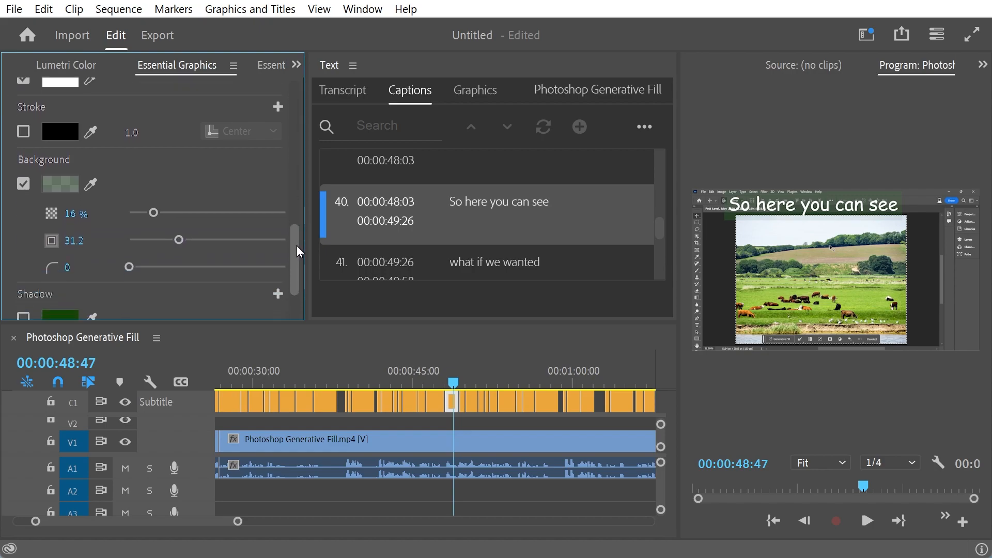
pyautogui.click(160, 213)
pyautogui.moveTo(208, 222); pyautogui.dragTo(283, 214)
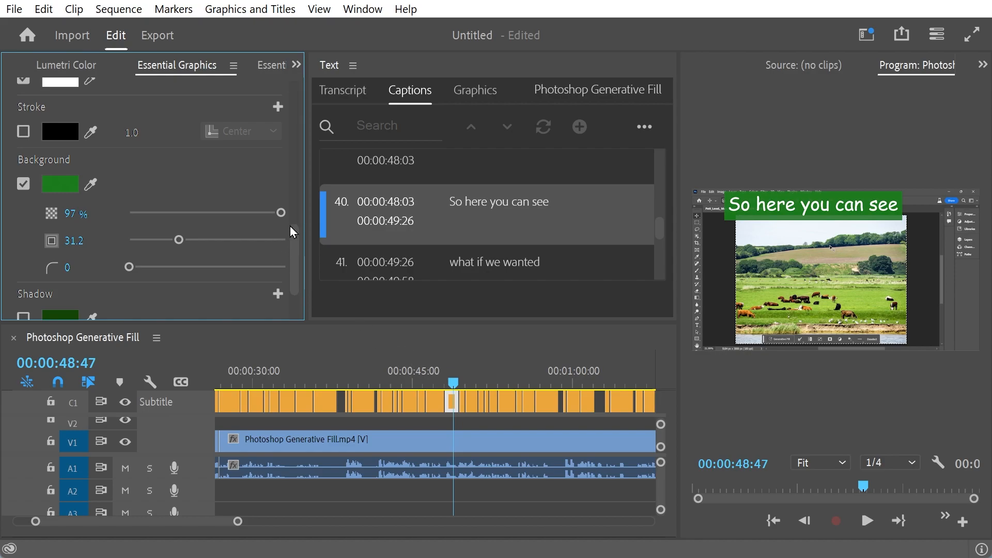
pyautogui.scroll(-2, 297, 248)
pyautogui.moveTo(296, 262); pyautogui.dragTo(293, 101)
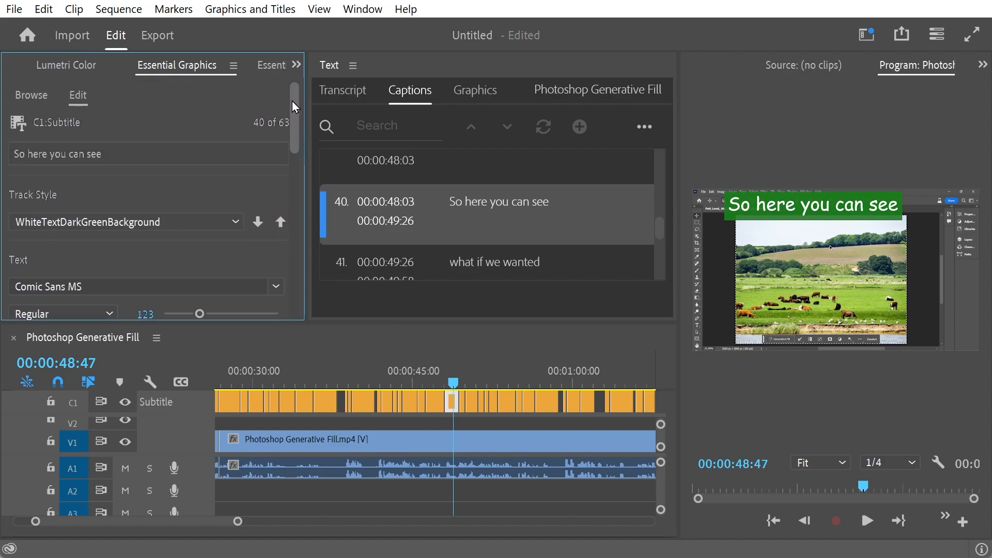
# Step: Play the sequence from around the "So here you can see" caption to compare its styling with the following captions
pyautogui.moveTo(453, 389); pyautogui.dragTo(443, 383)
pyautogui.press('space')
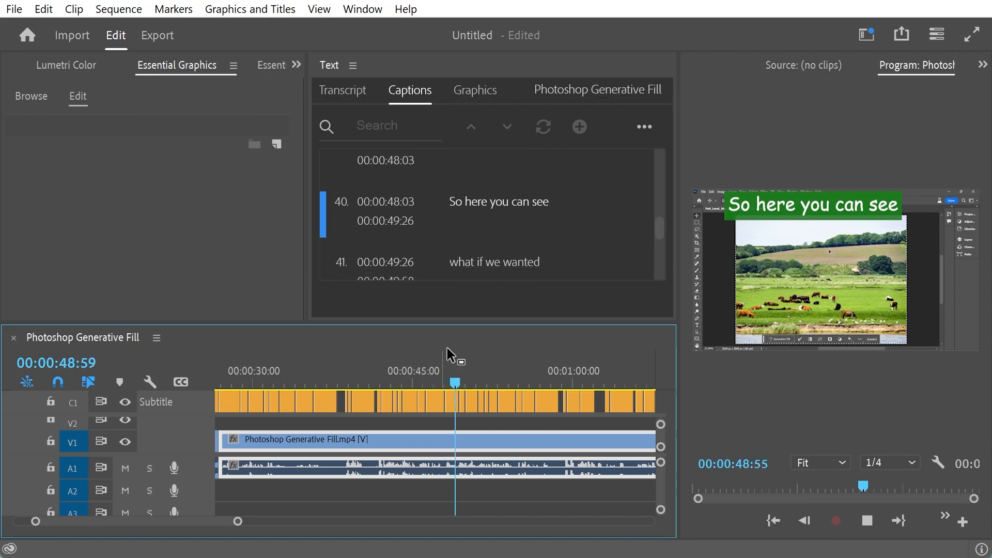
pyautogui.press('space')
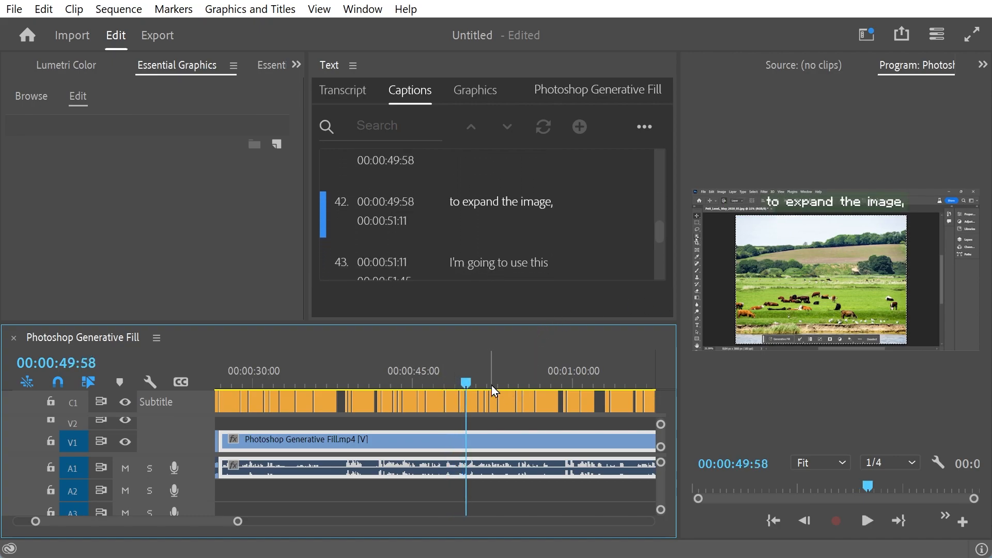
# Step: Select the "Go through features." caption at about 00:00:55 on the subtitle track and upgrade it to a graphic
pyautogui.moveTo(470, 380); pyautogui.dragTo(531, 383)
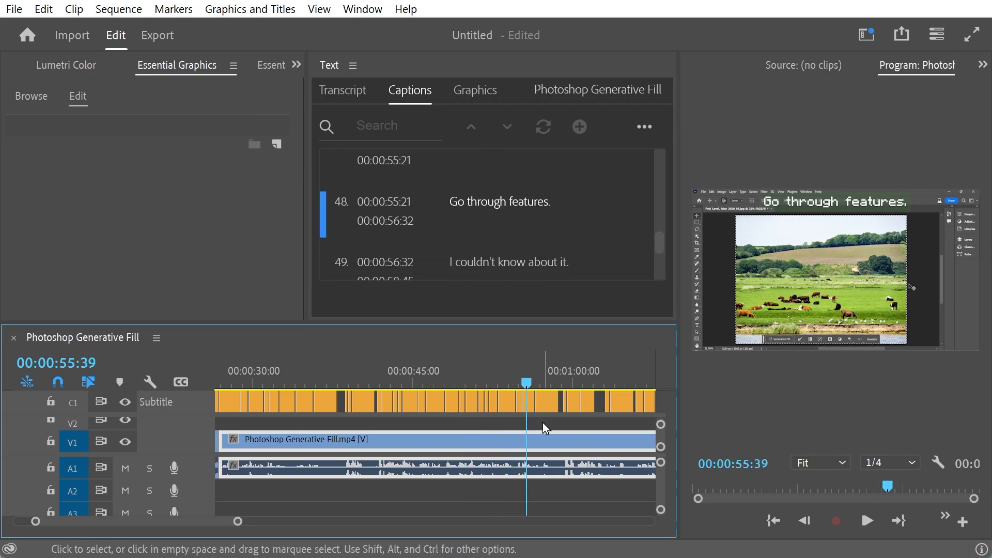
pyautogui.click(530, 410)
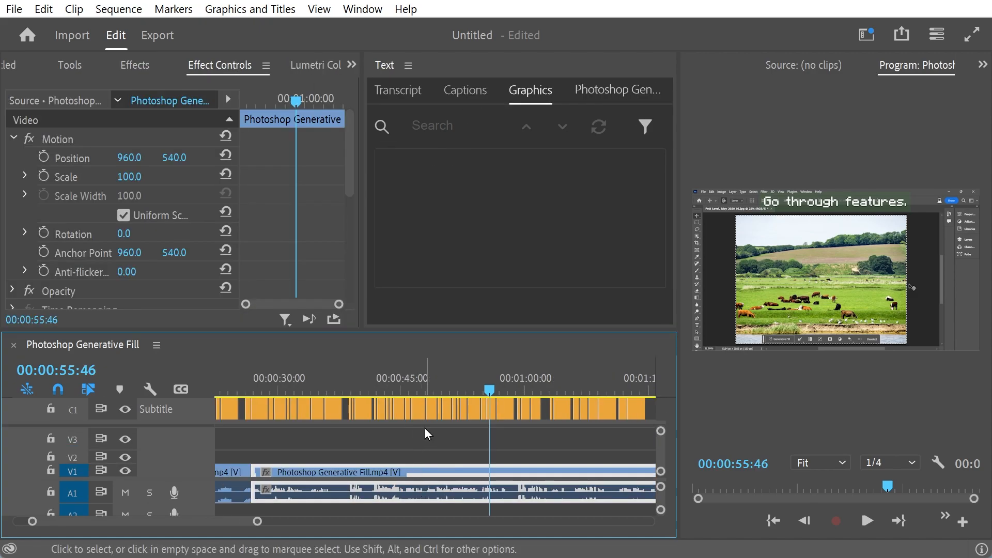
pyautogui.click(433, 411)
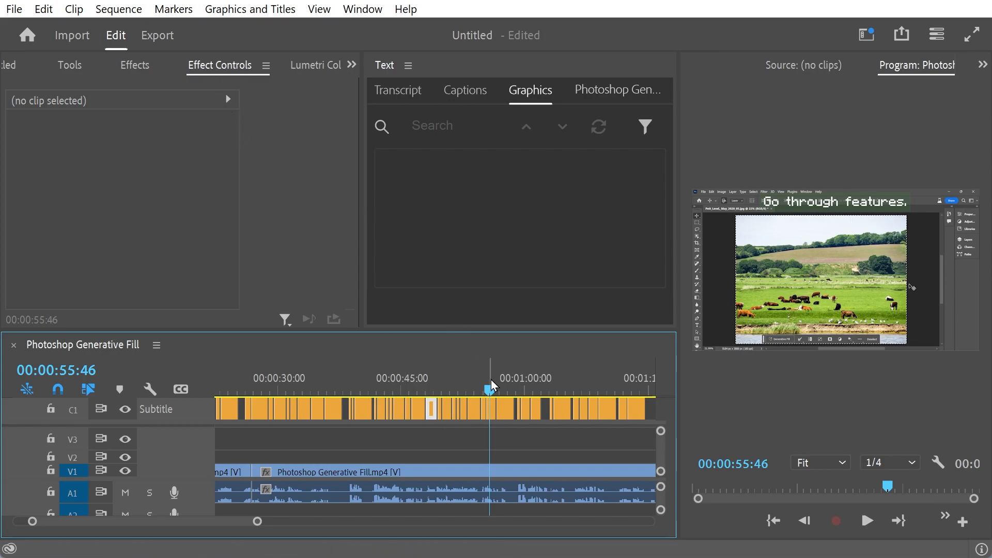
pyautogui.click(491, 417)
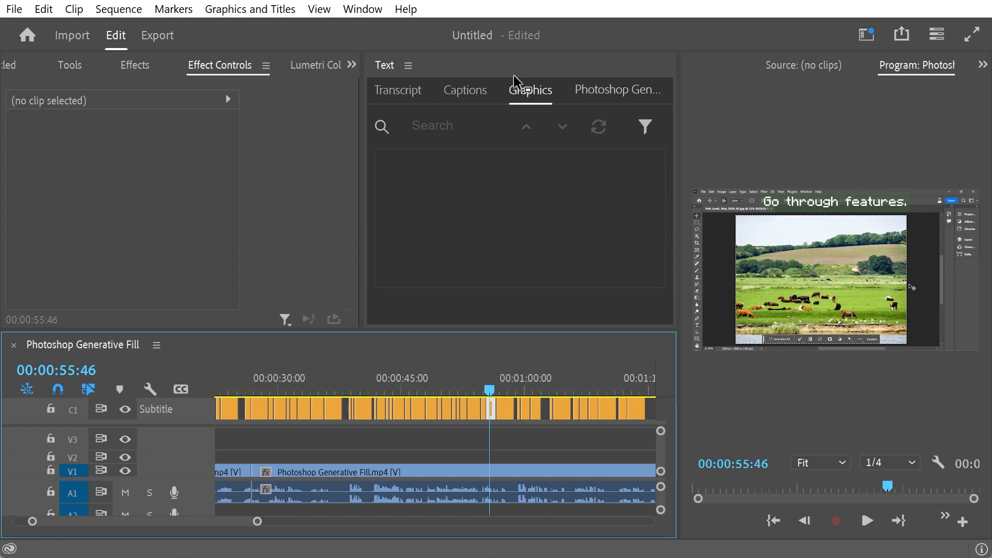
pyautogui.click(471, 101)
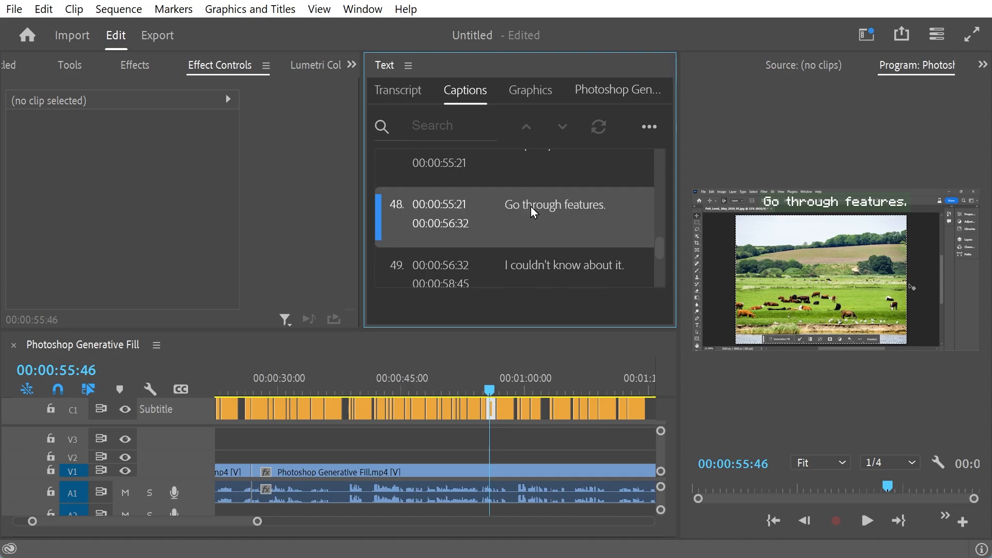
pyautogui.click(251, 9)
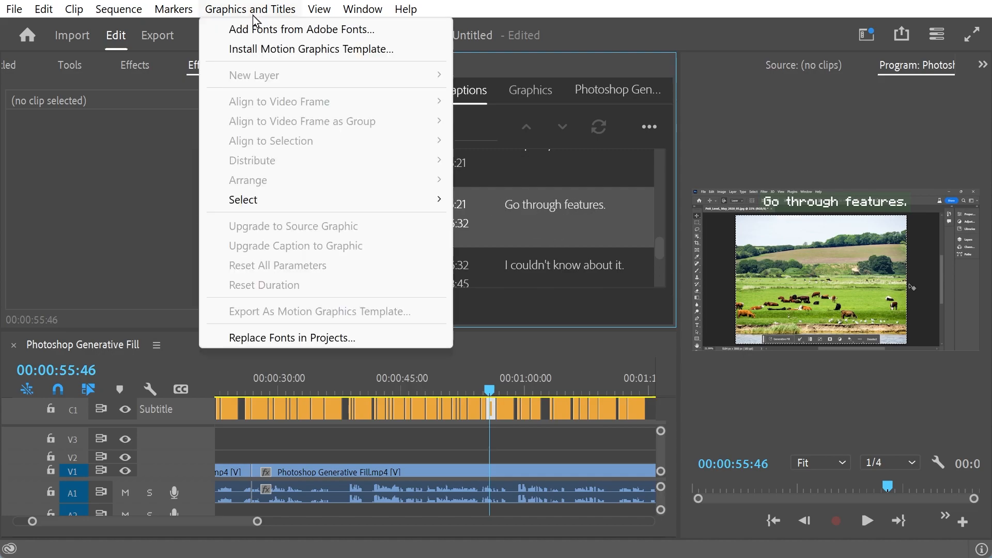
pyautogui.click(254, 10)
pyautogui.click(489, 415)
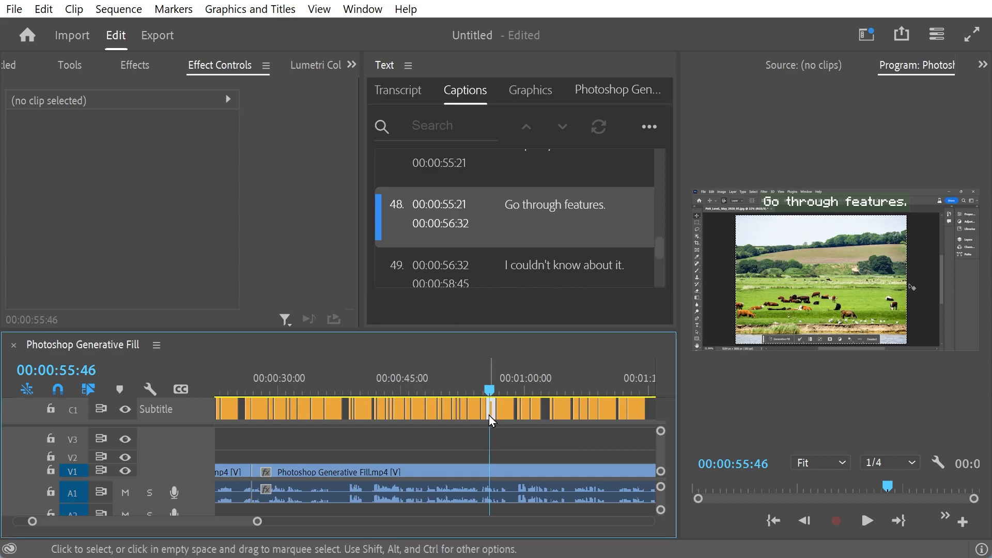
pyautogui.click(253, 9)
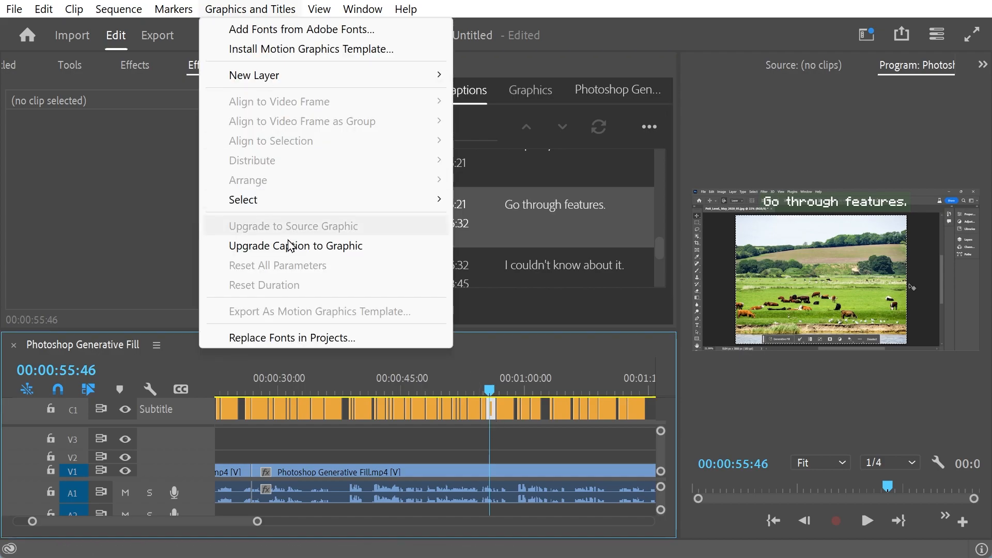
pyautogui.click(331, 247)
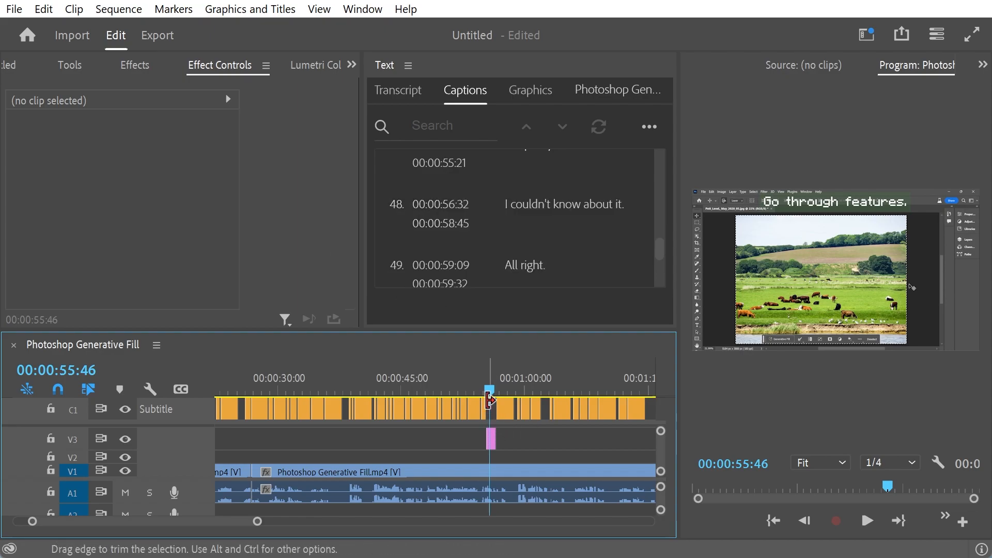
# Step: Keyframe the new graphic's vector motion position: 960, 540 at its start, X 1111 at 00:00:55:44, and a lower position at 00:00:56:11
pyautogui.click(491, 441)
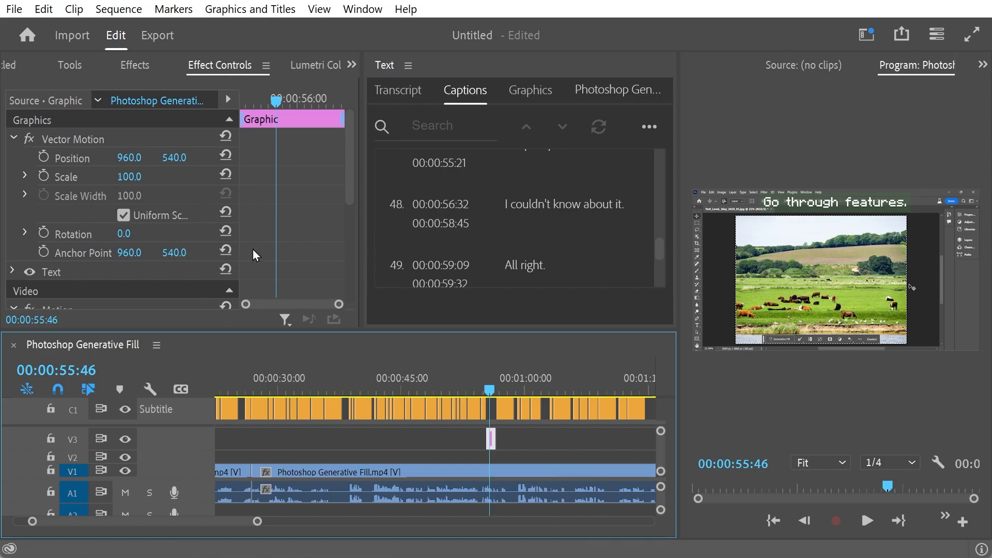
pyautogui.moveTo(283, 100); pyautogui.dragTo(171, 145)
pyautogui.moveTo(249, 100); pyautogui.dragTo(278, 91)
pyautogui.click(44, 157)
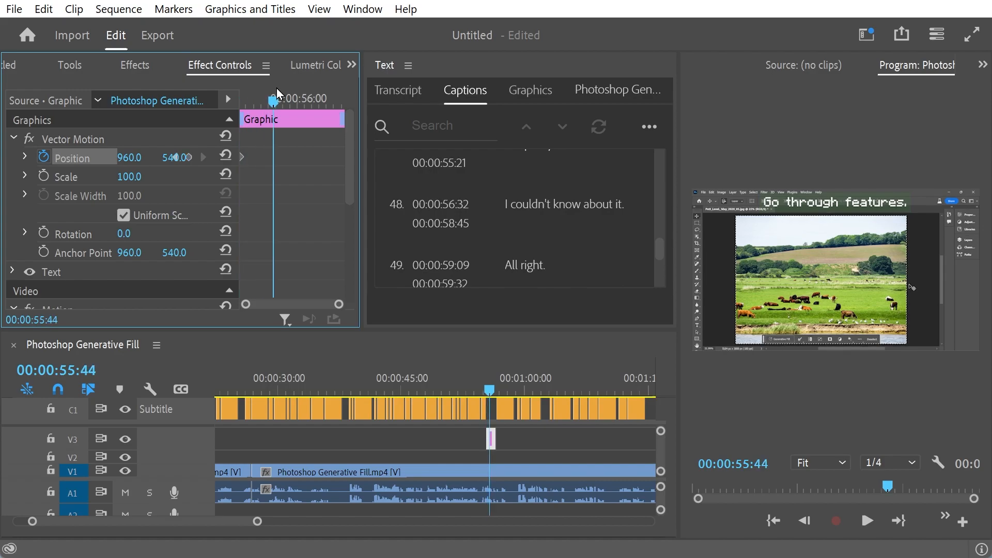
pyautogui.moveTo(133, 158); pyautogui.dragTo(211, 158)
pyautogui.moveTo(273, 101); pyautogui.dragTo(315, 103)
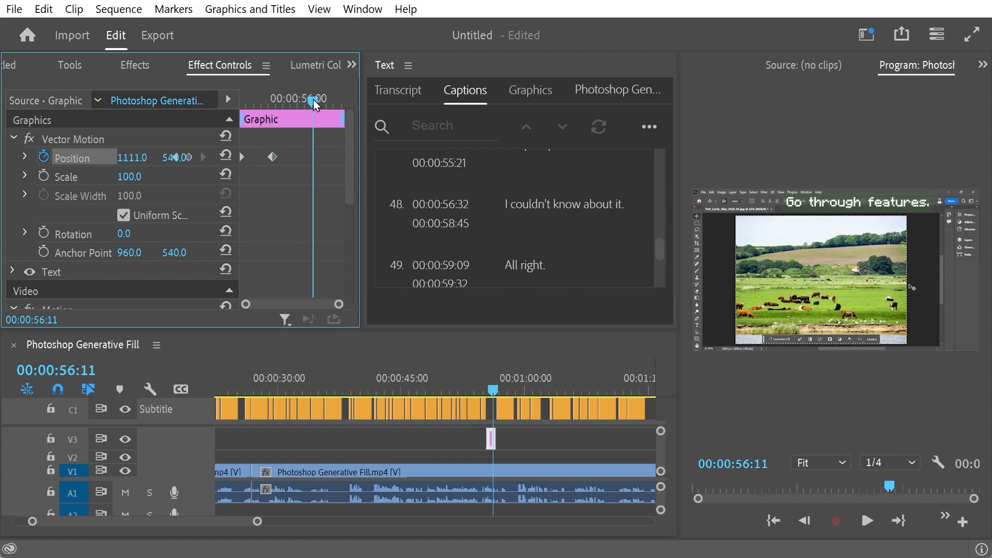
pyautogui.moveTo(172, 158); pyautogui.dragTo(200, 157)
pyautogui.moveTo(313, 101); pyautogui.dragTo(241, 101)
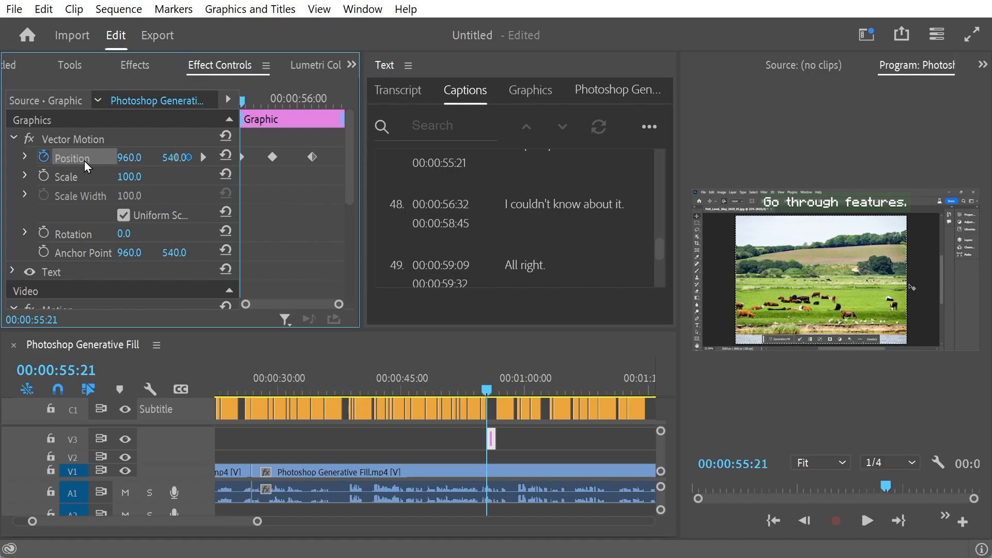
# Step: Keyframe the graphic's vector motion scale to grow from 36 at 00:00:55:21, through a larger middle keyframe, to 132 at 00:00:56:14
pyautogui.click(49, 182)
pyautogui.moveTo(126, 179); pyautogui.dragTo(92, 179)
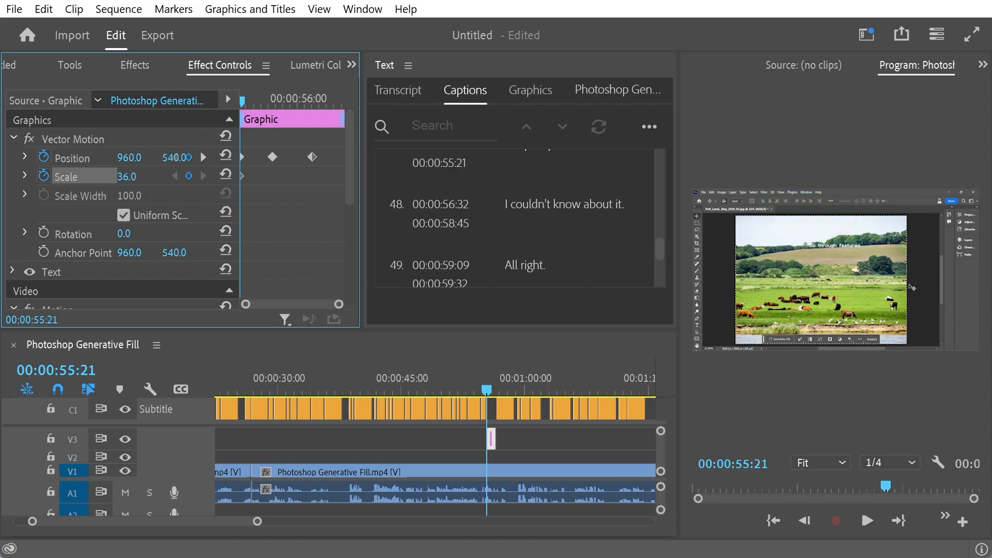
pyautogui.moveTo(252, 100); pyautogui.dragTo(270, 99)
pyautogui.moveTo(129, 179); pyautogui.dragTo(162, 179)
pyautogui.moveTo(292, 99); pyautogui.dragTo(318, 98)
pyautogui.moveTo(129, 179); pyautogui.dragTo(145, 180)
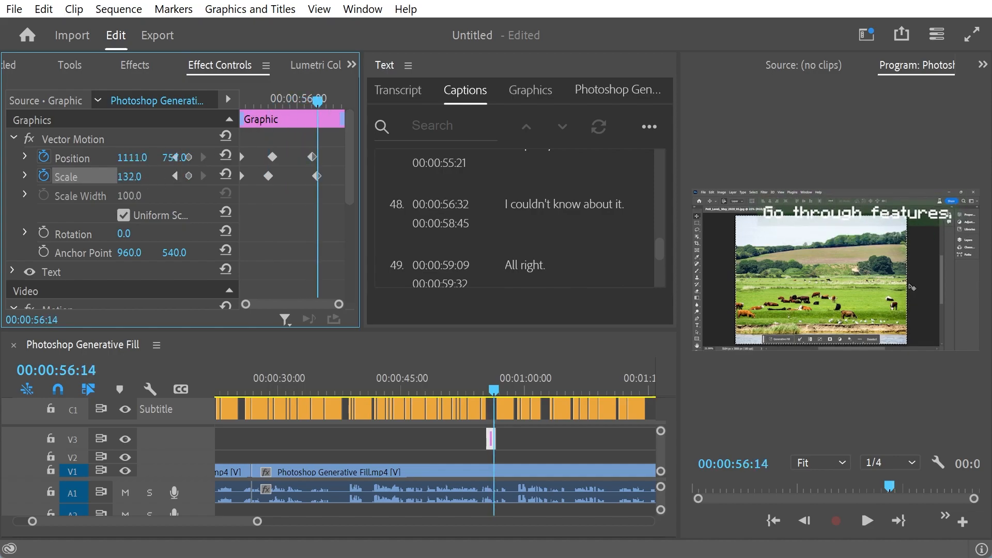
pyautogui.moveTo(317, 100); pyautogui.dragTo(246, 125)
pyautogui.moveTo(353, 159); pyautogui.dragTo(344, 92)
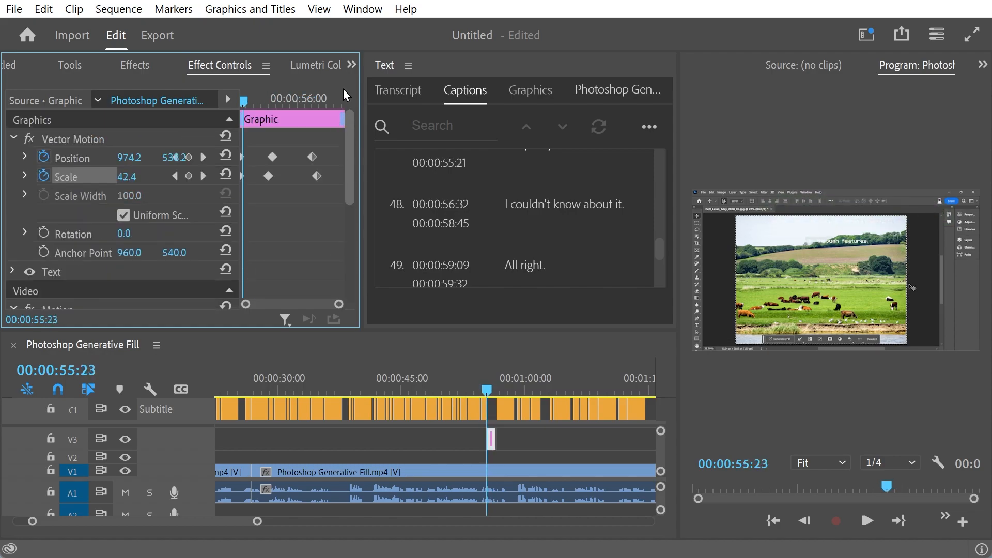
# Step: Apply the Basic 3D perspective effect to the graphic on track V3
pyautogui.click(352, 64)
pyautogui.click(381, 128)
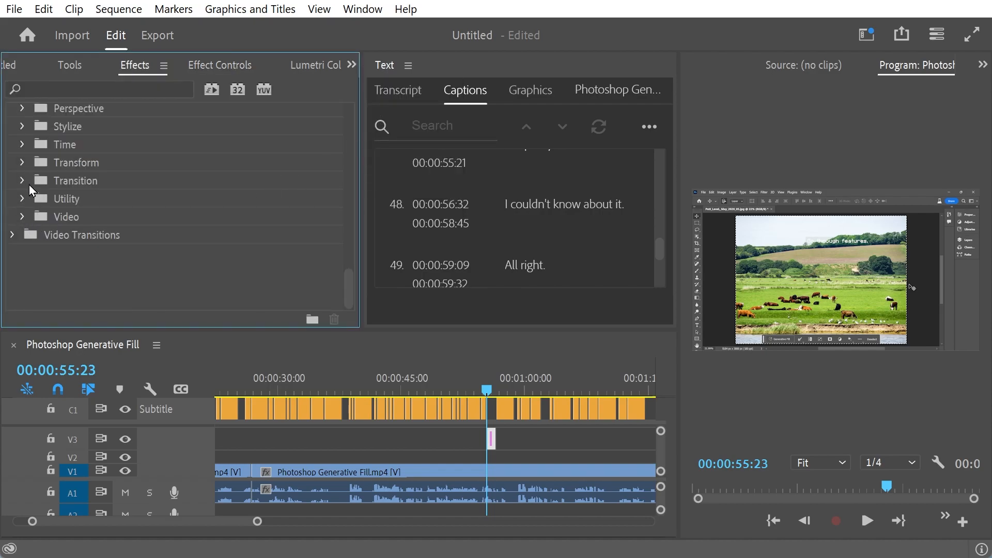
pyautogui.click(22, 109)
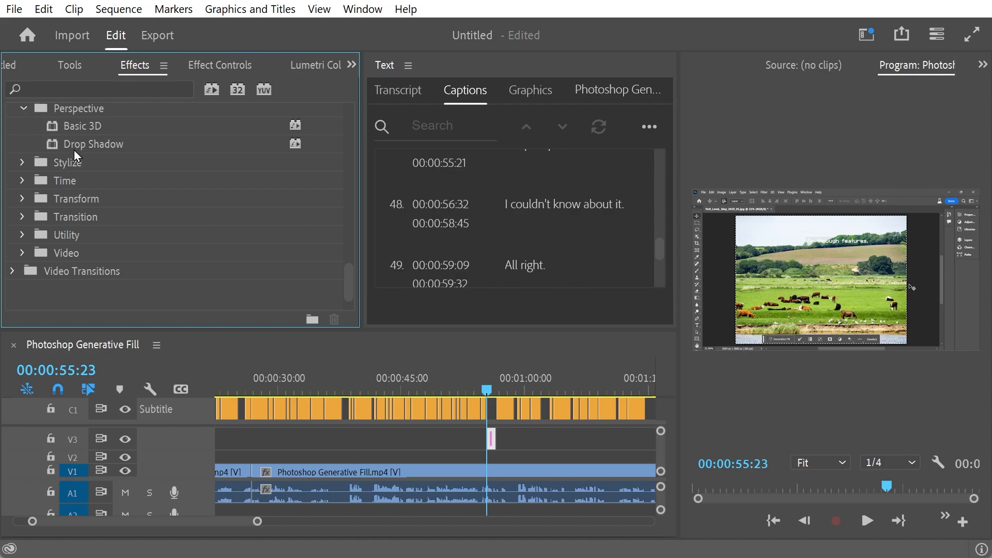
pyautogui.moveTo(96, 134); pyautogui.dragTo(492, 437)
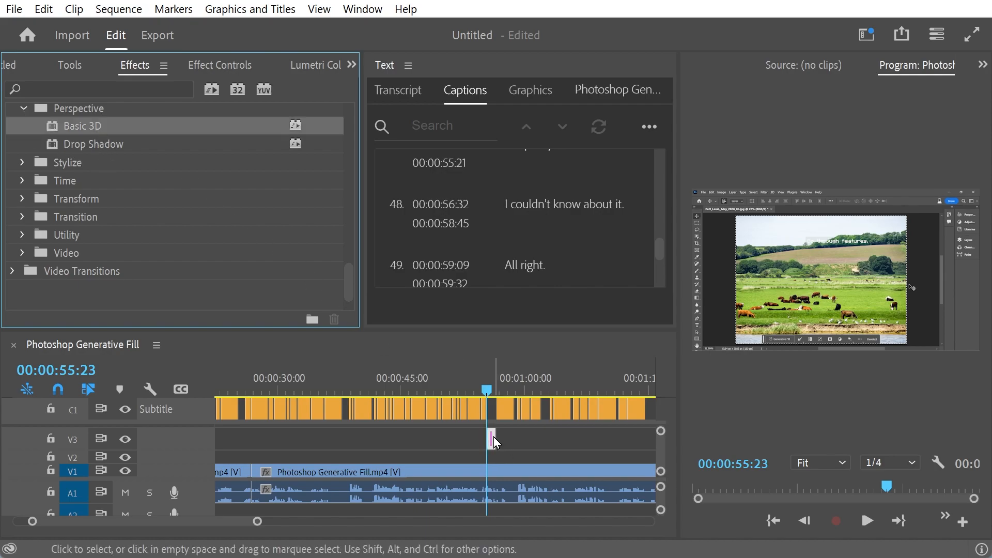
# Step: With the playhead at 00:00:55:53, set the graphic's Basic 3D swivel to 44° and tilt to 28°
pyautogui.click(494, 378)
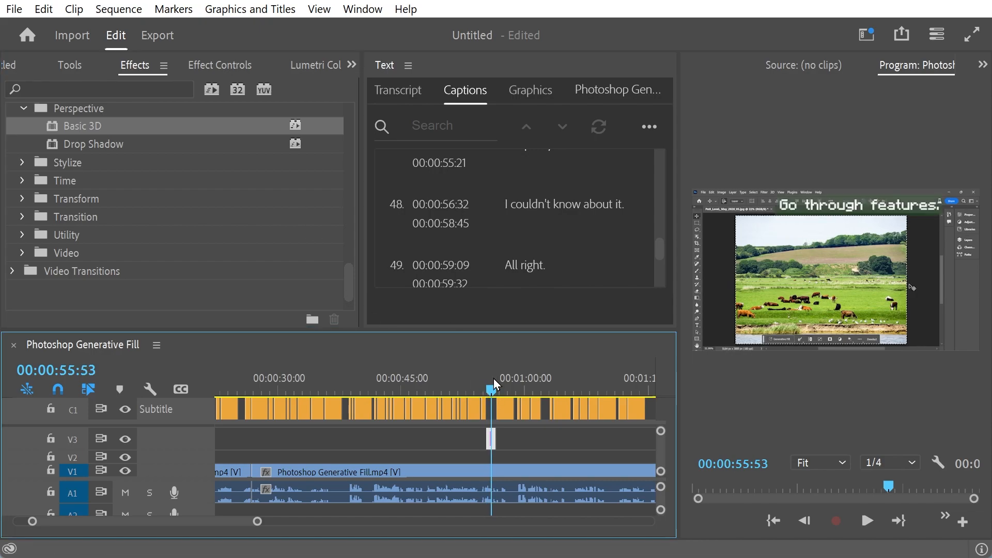
pyautogui.click(222, 66)
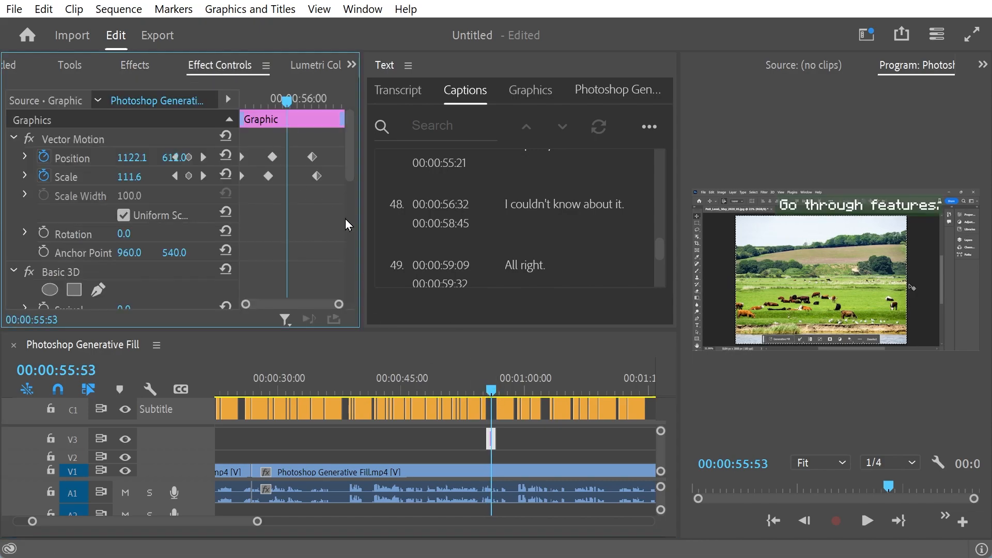
pyautogui.moveTo(349, 173); pyautogui.dragTo(343, 232)
pyautogui.click(124, 147)
pyautogui.write('7')
pyautogui.press('Return')
pyautogui.moveTo(126, 147)
pyautogui.mouseDown()
pyautogui.moveTo(137, 147)
pyautogui.moveTo(132, 166)
pyautogui.mouseUp()
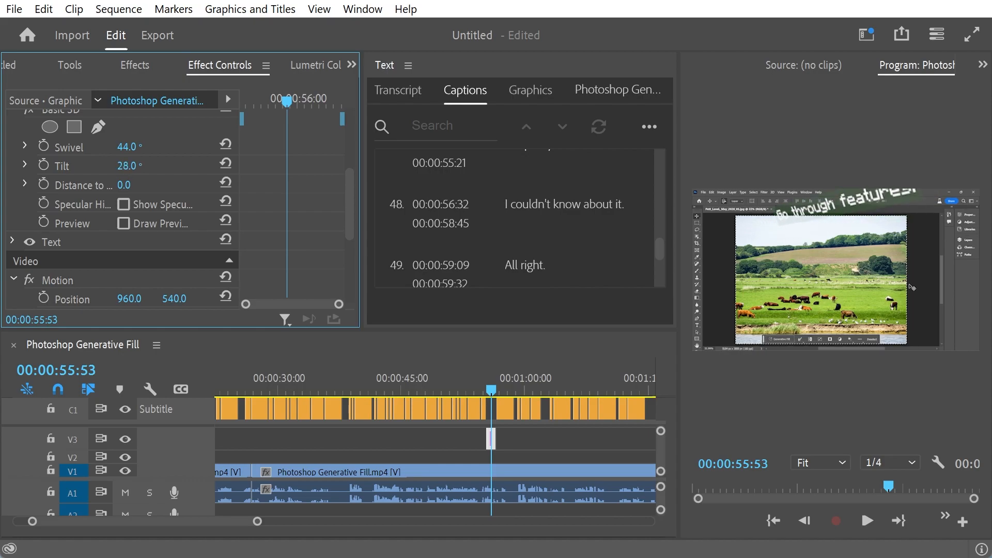
# Step: Play the sequence from the start of the "Go through features." graphic to check its animation
pyautogui.moveTo(500, 389); pyautogui.dragTo(485, 390)
pyautogui.press('space')
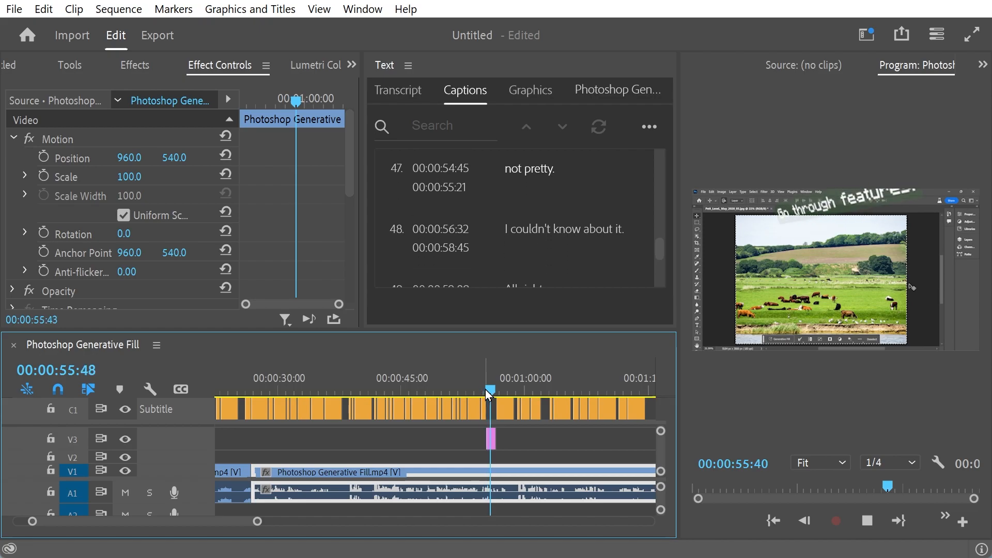
pyautogui.press('space')
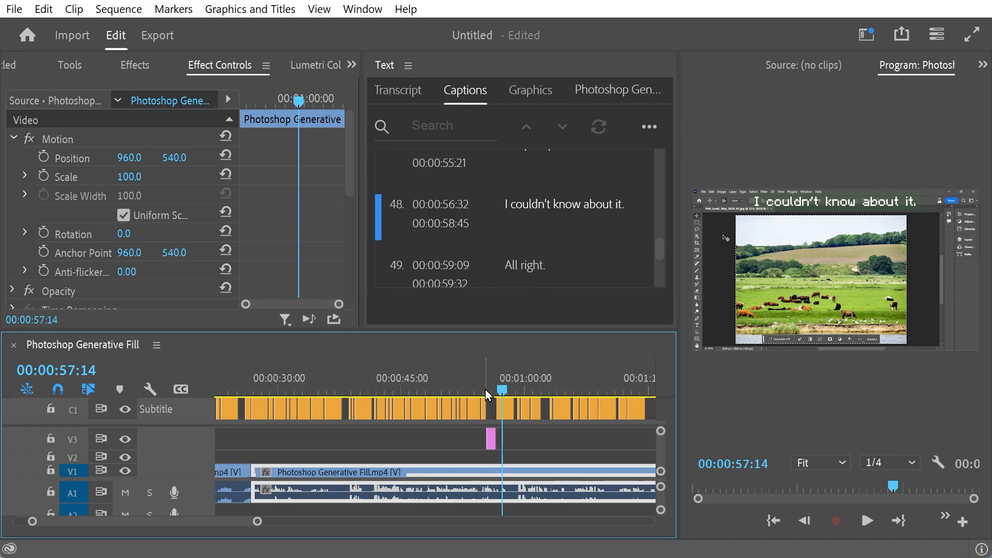
# Step: Review the sequence's graphics text list alongside its transcript and captions, ending on the graphics list
pyautogui.click(531, 91)
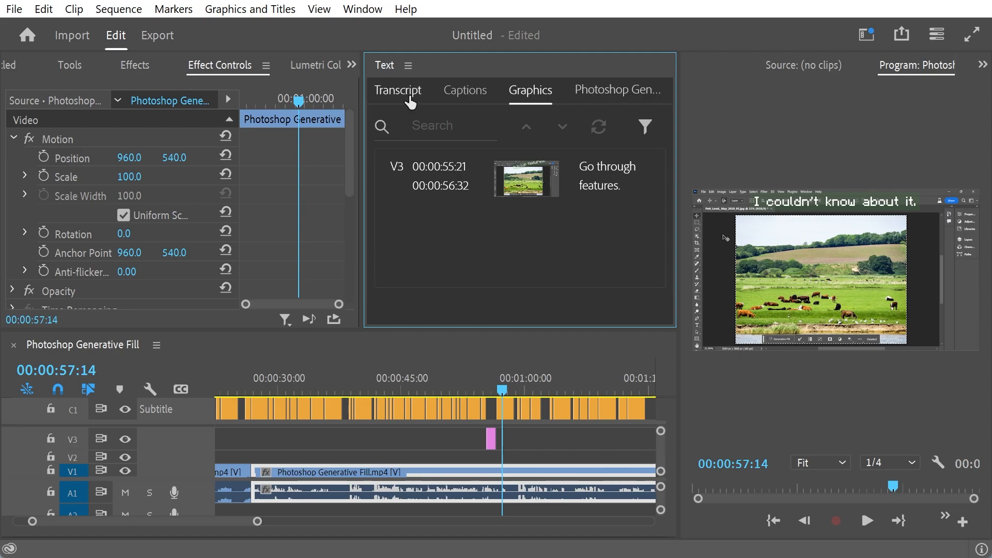
pyautogui.click(396, 90)
pyautogui.click(466, 91)
pyautogui.click(530, 91)
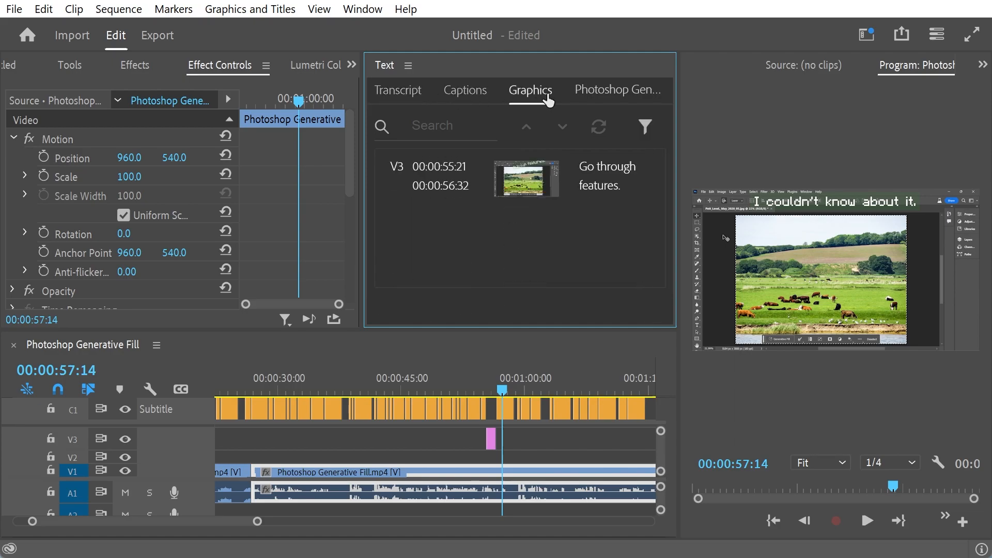